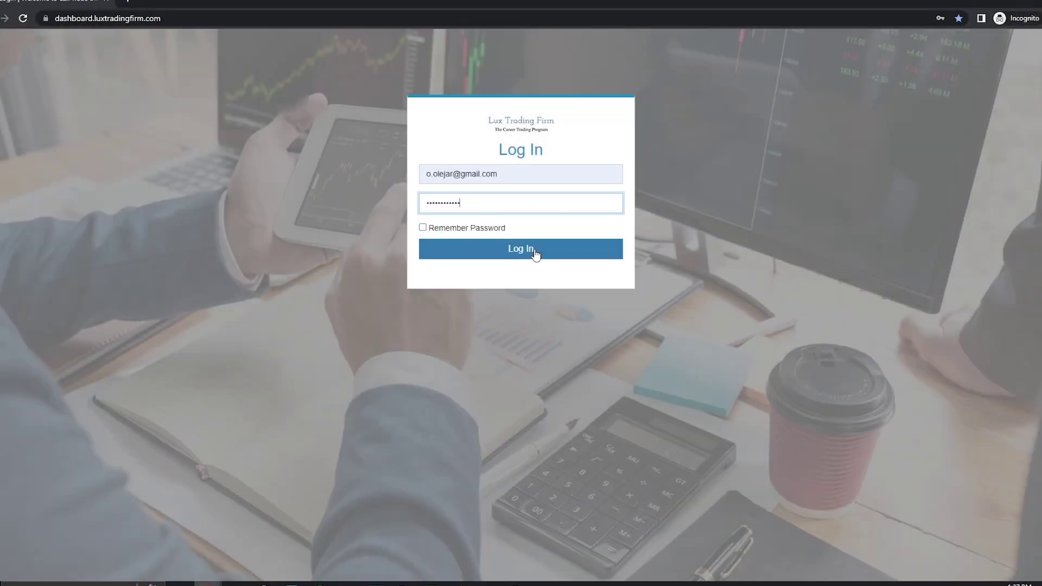
Log in to the Lux Trading Firm dashboard, find the platform download and install Afterprime TE Live in the default folder.
left_click(535, 253)
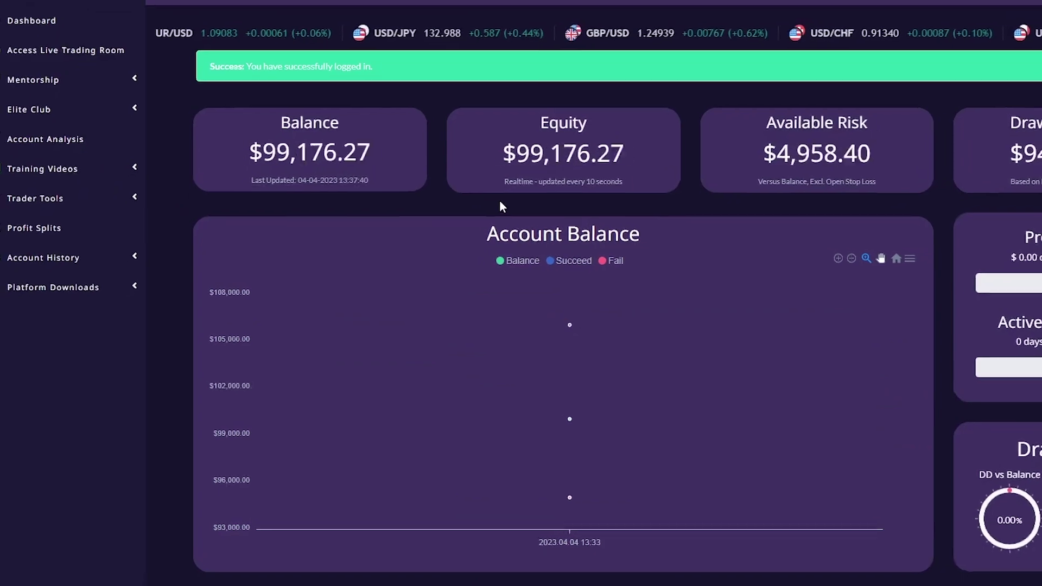
left_click(195, 259)
scroll(203, 251, "down", 4)
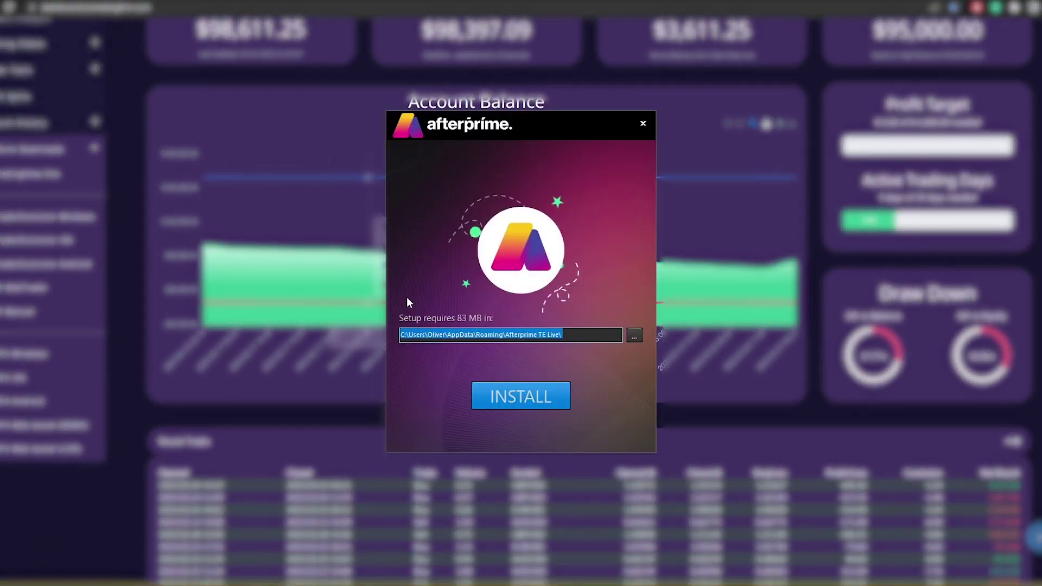
left_click(523, 402)
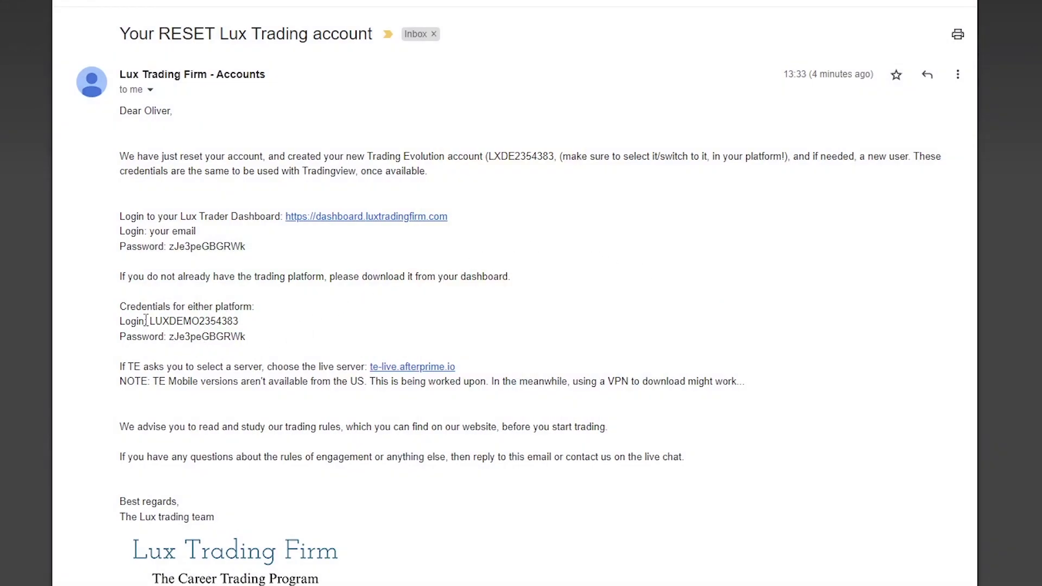
Log in to the Afterprime desktop platform with the platform login and password from the account email, and start the welcome tour.
left_click_drag(145, 321, 234, 319)
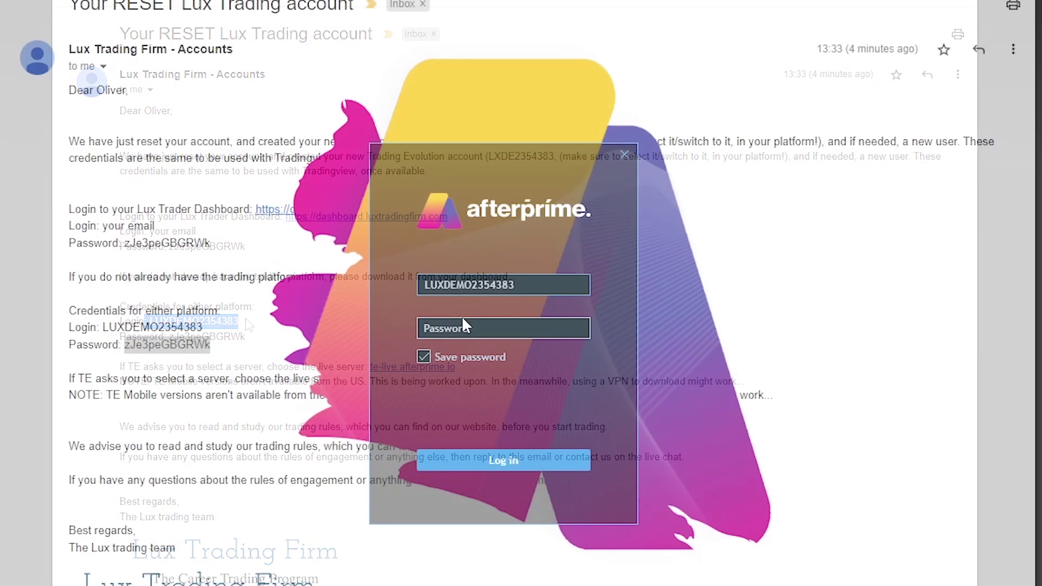
key("ctrl+v")
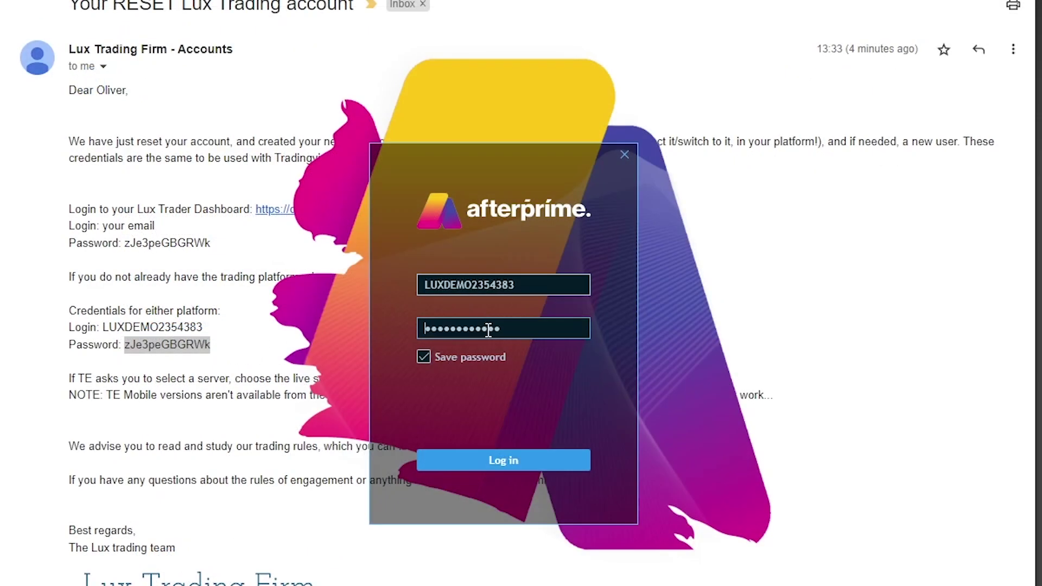
left_click(522, 466)
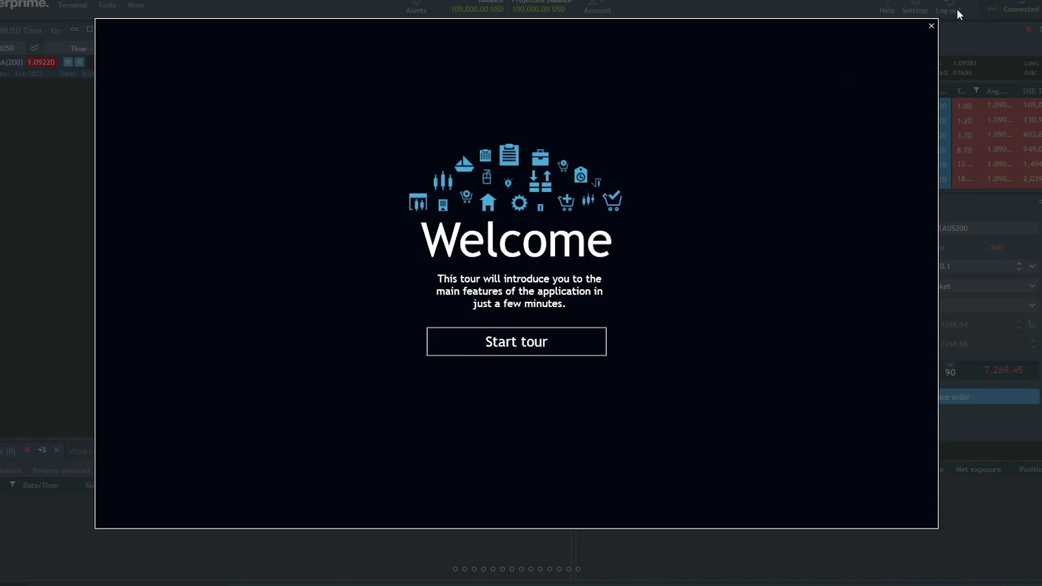
left_click(558, 334)
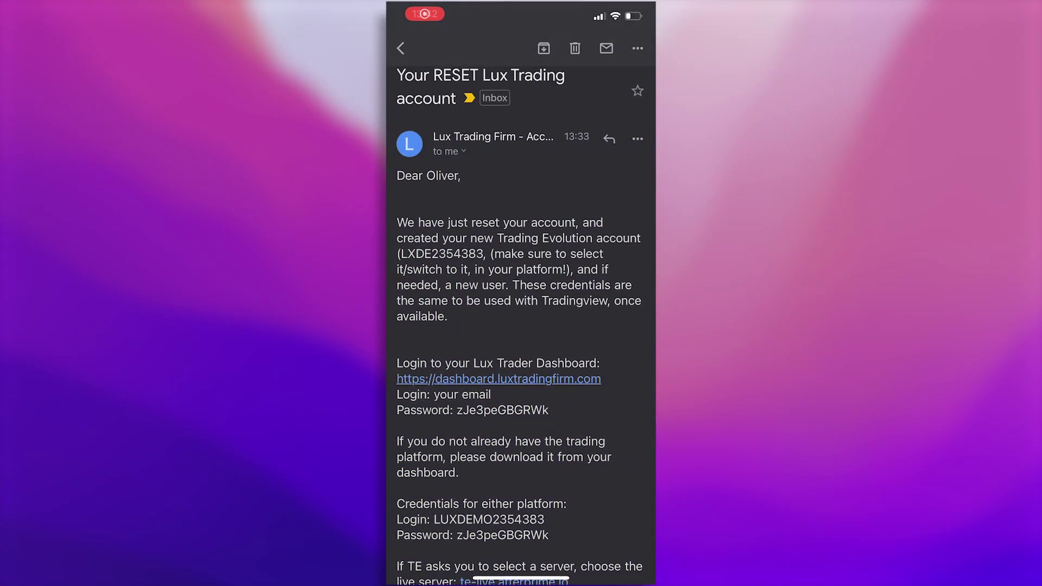
On the iPhone, open the trader dashboard from the account email and log in with the email address and the emailed password.
scroll(521, 326, "down", 2)
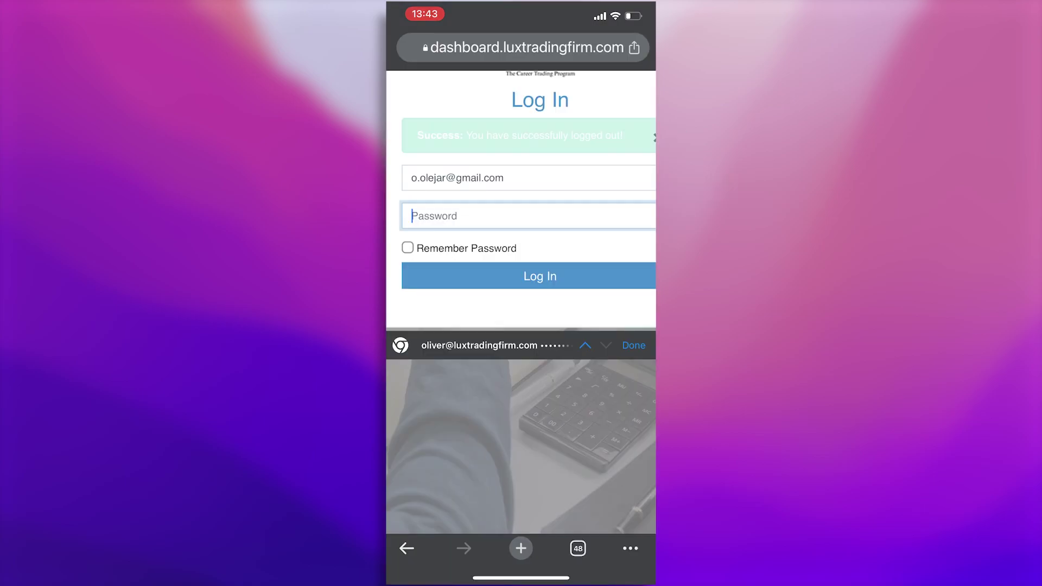
left_click(435, 216)
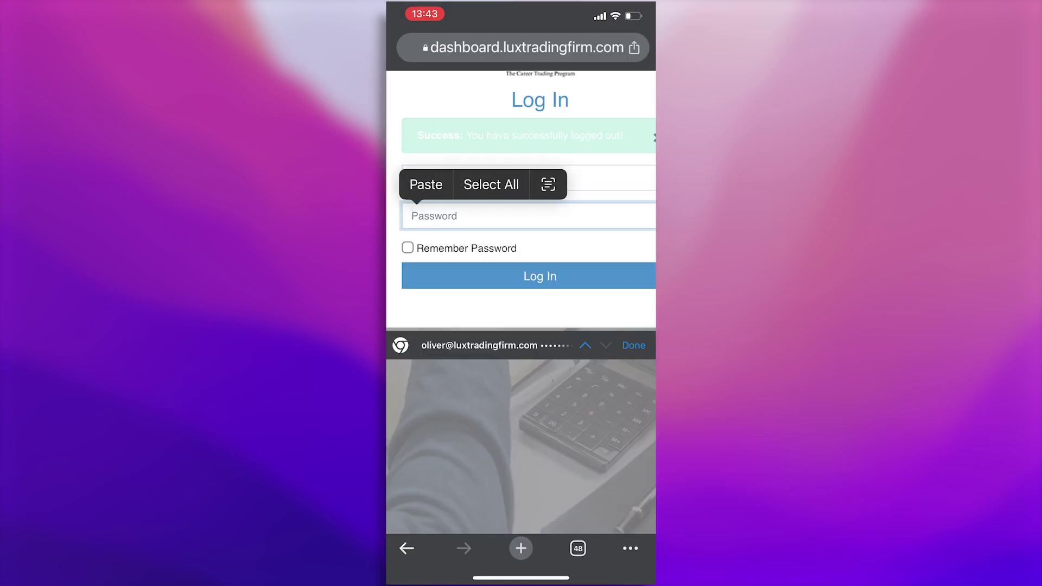
left_click(425, 185)
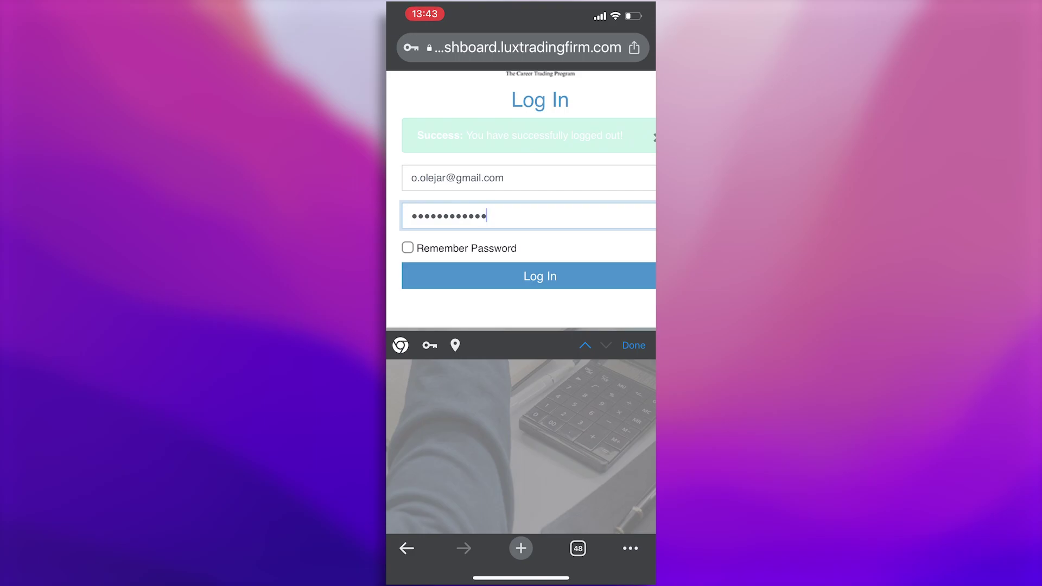
left_click(540, 277)
scroll(521, 302, "down", 1)
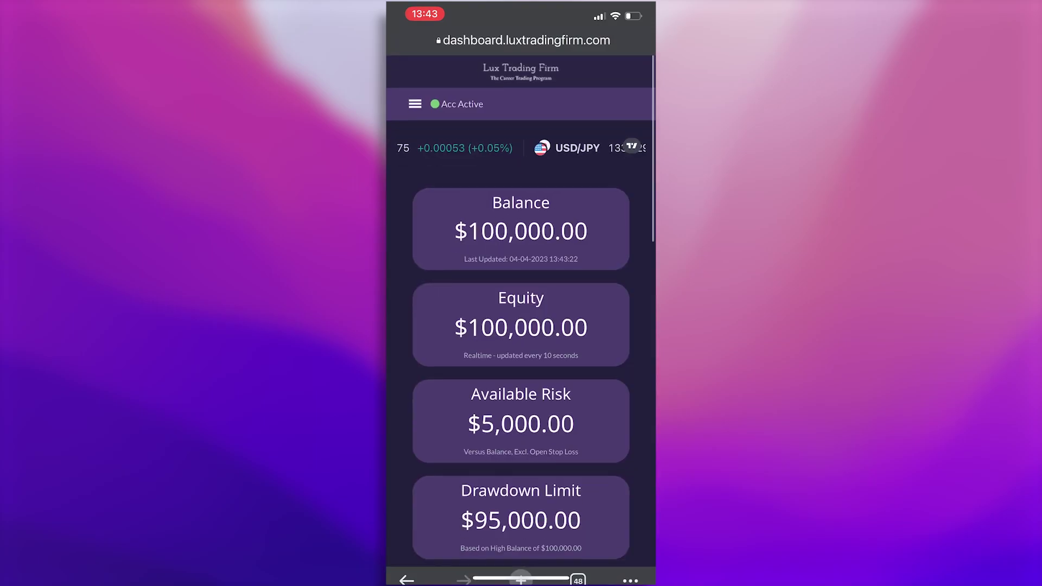
scroll(521, 302, "up", 1)
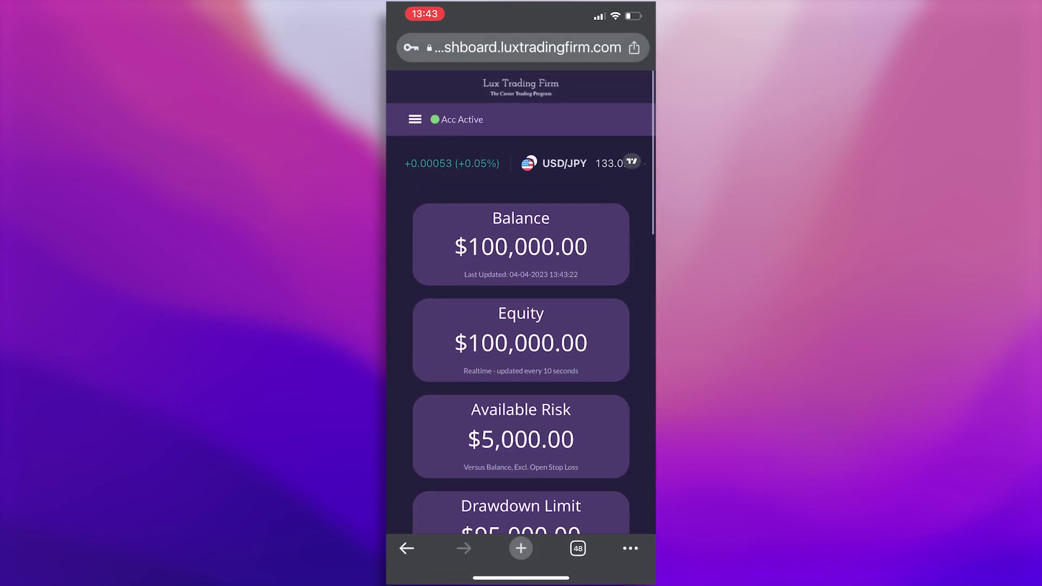
Open the TraderEvolution iOS download from the dashboard's platform downloads.
left_click(414, 119)
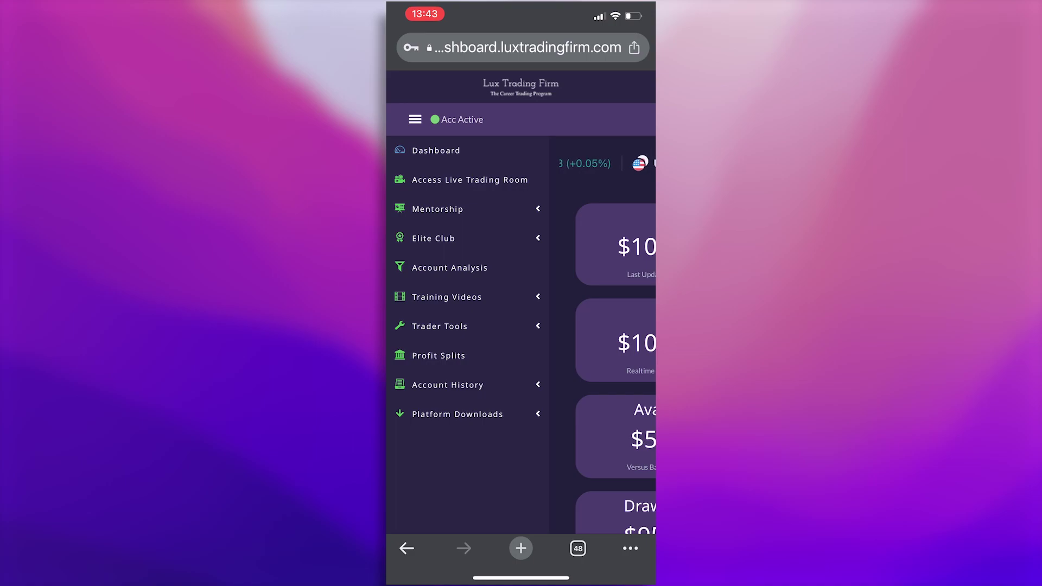
left_click(457, 414)
scroll(521, 303, "down", 4)
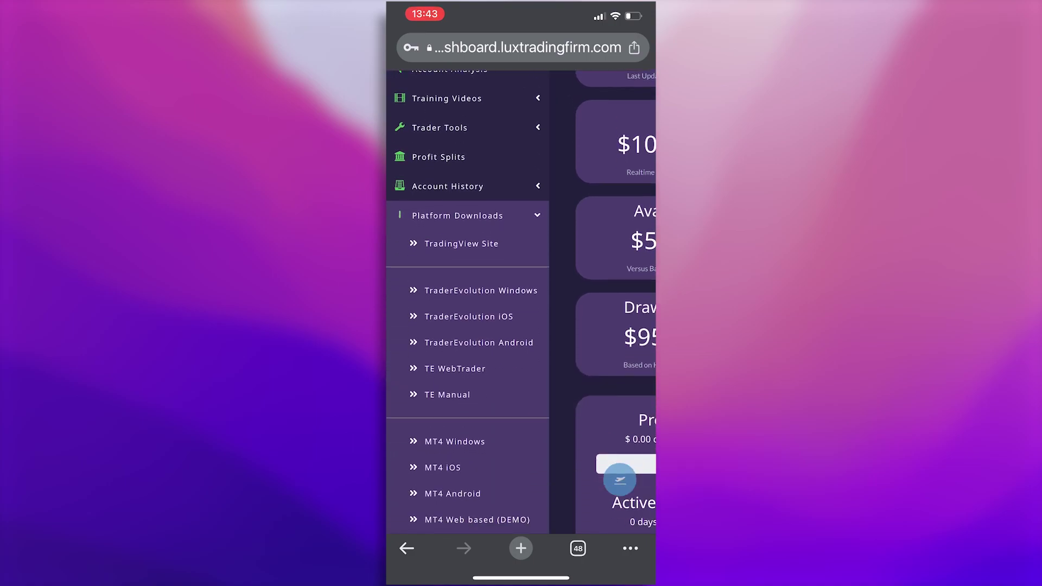
left_click(468, 316)
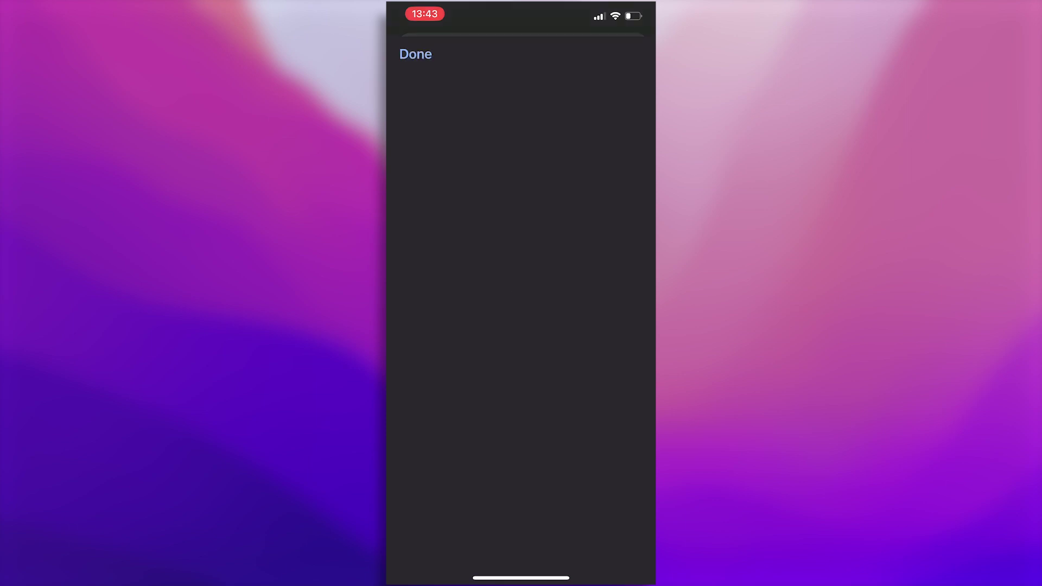
Get Afterprime from the App Store, open it and allow its notifications.
left_click(510, 139)
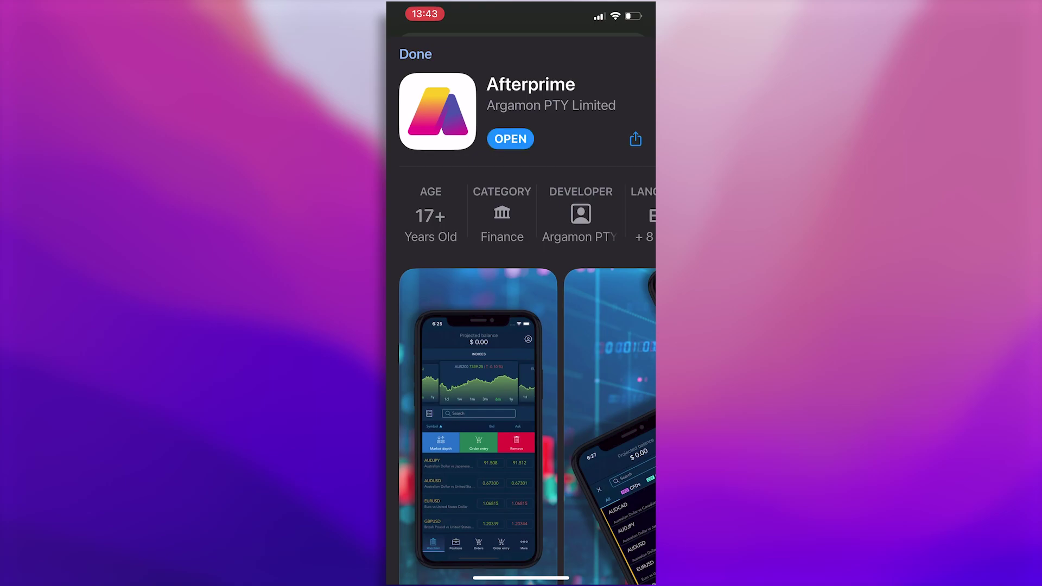
left_click(510, 138)
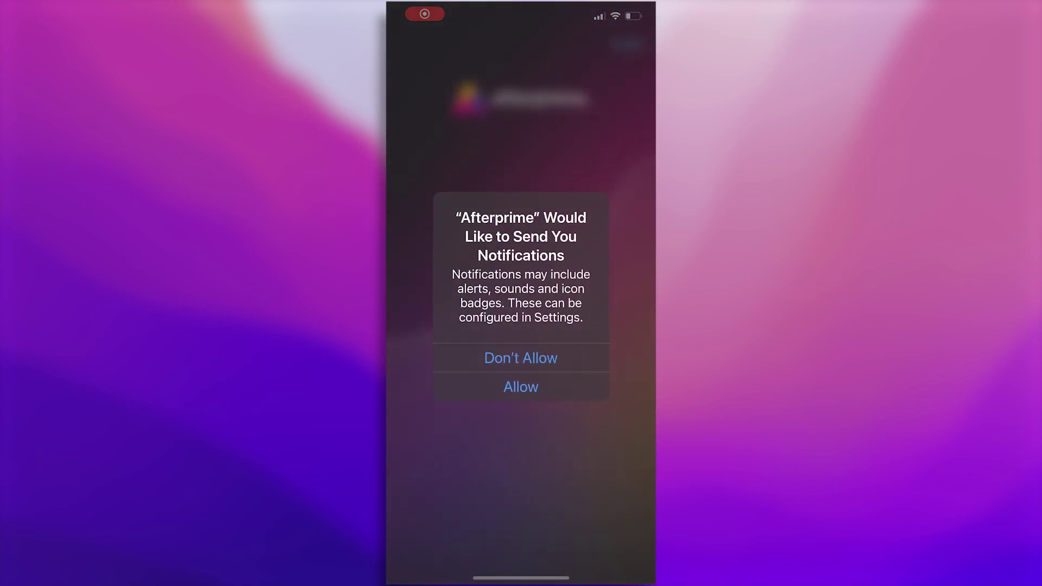
left_click(521, 386)
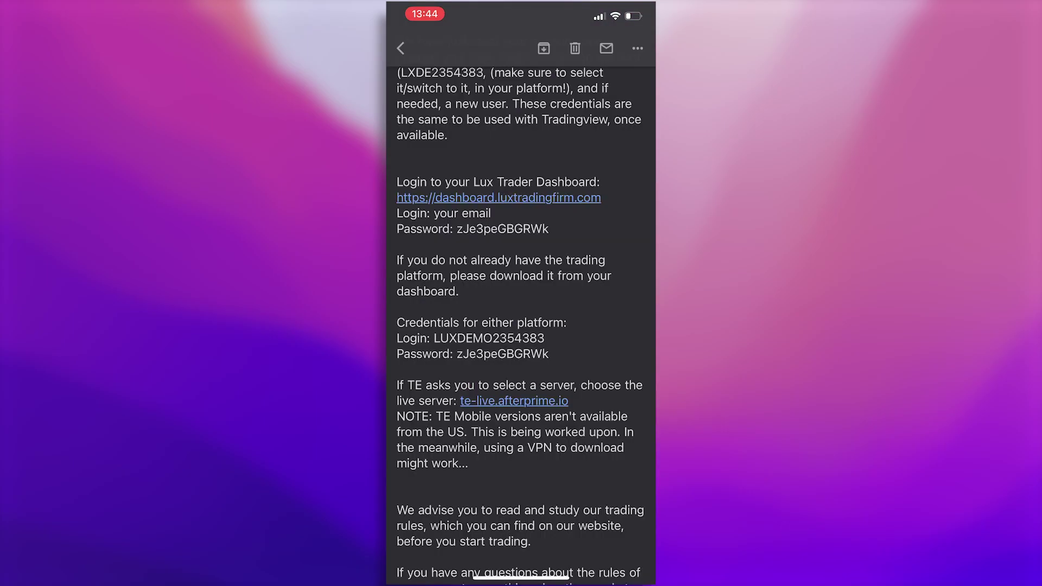
Copy the platform login from the account email into Afterprime, enter the password with Save password enabled, and log in to the Live server.
double_click(496, 338)
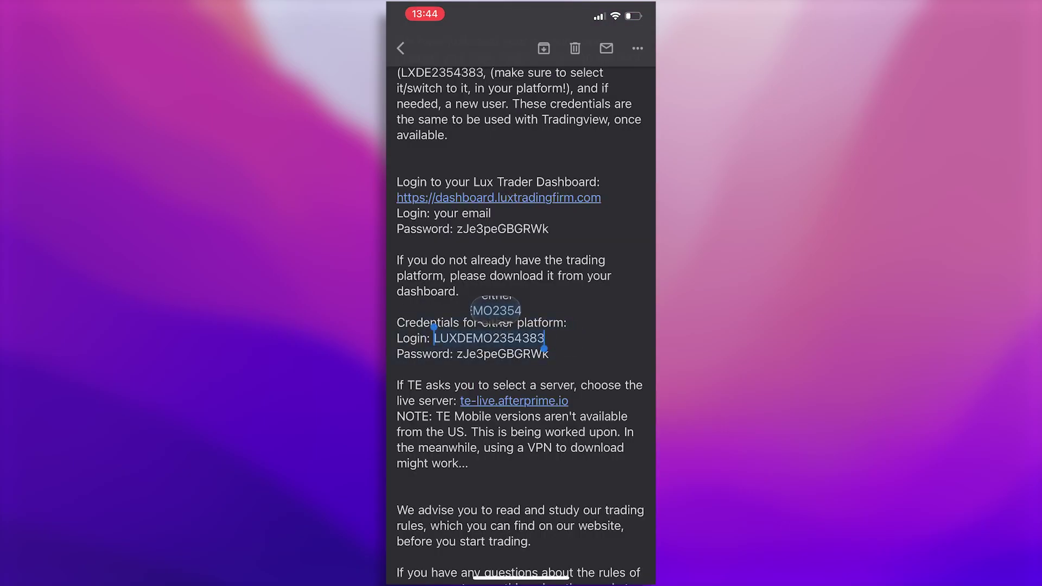
left_click(451, 306)
left_click_drag(521, 578, 532, 434)
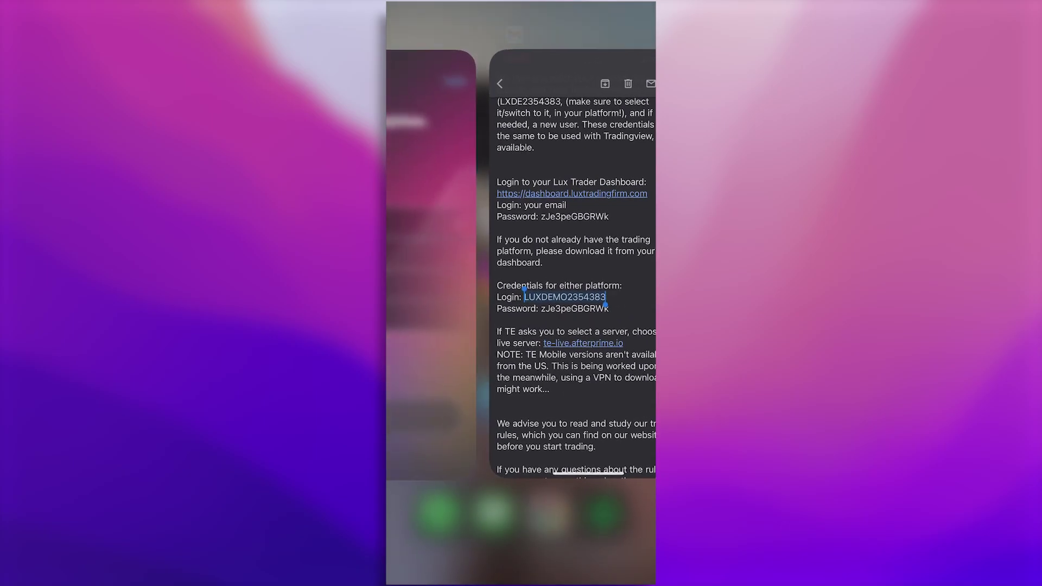
left_click(518, 304)
left_click(522, 321)
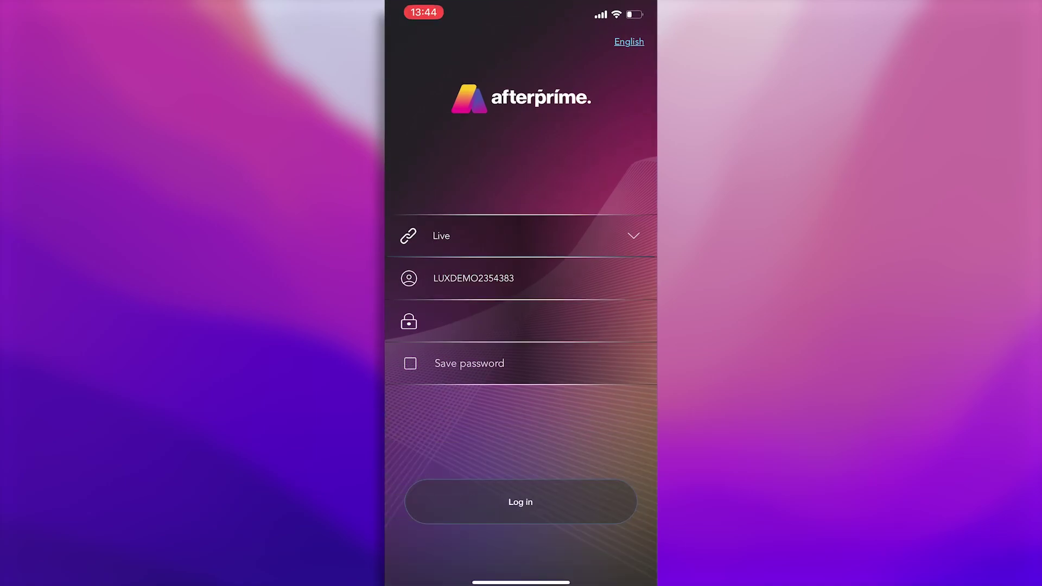
left_click(410, 364)
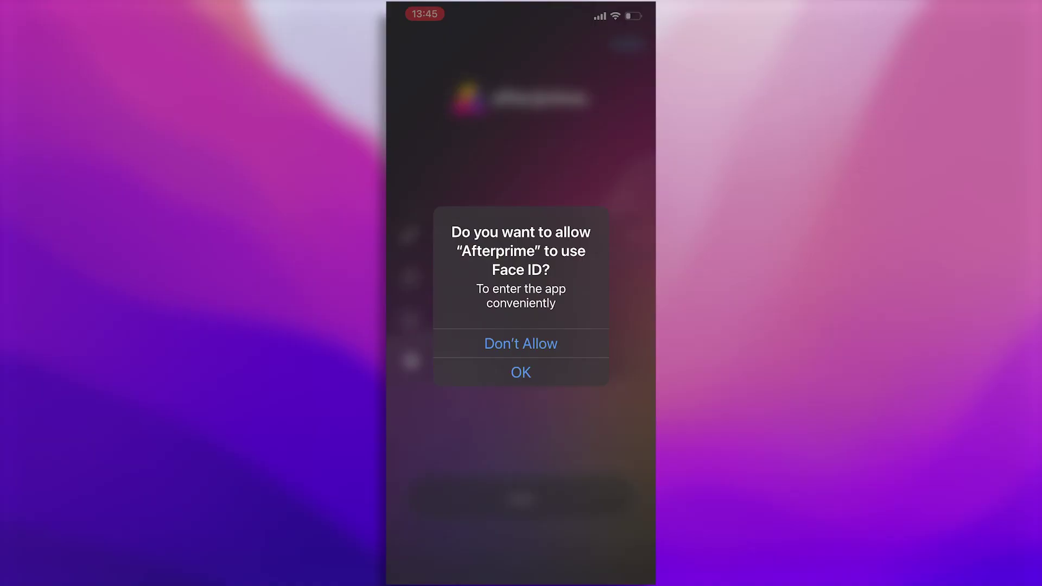
left_click(521, 373)
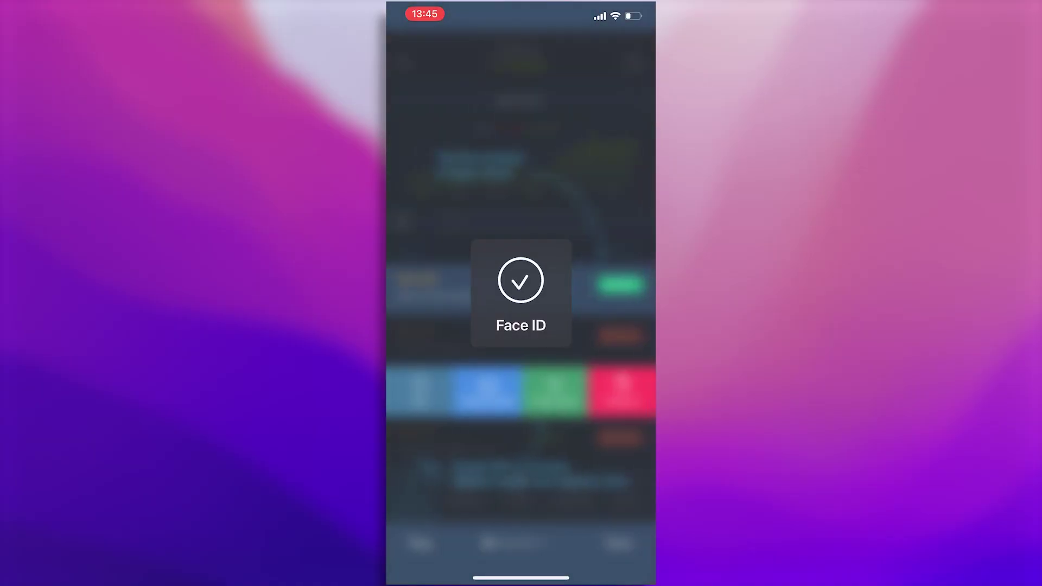
Page through the introductory tips of the Afterprime mobile app.
left_click(620, 543)
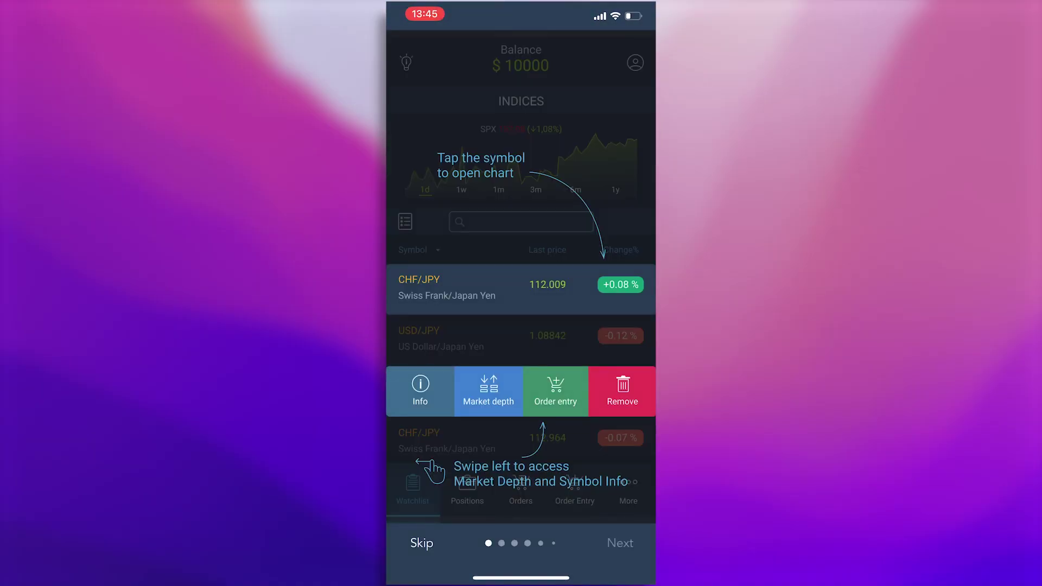
left_click(620, 544)
left_click(620, 543)
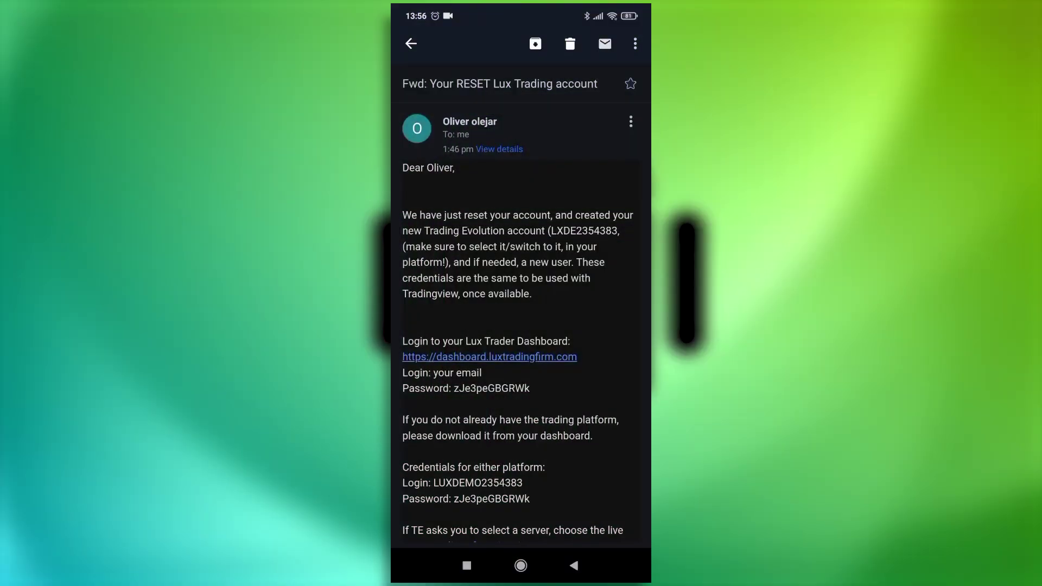
On the Android phone, copy the dashboard password from the account email, switch to Chrome, paste it into the password field and log in.
double_click(491, 389)
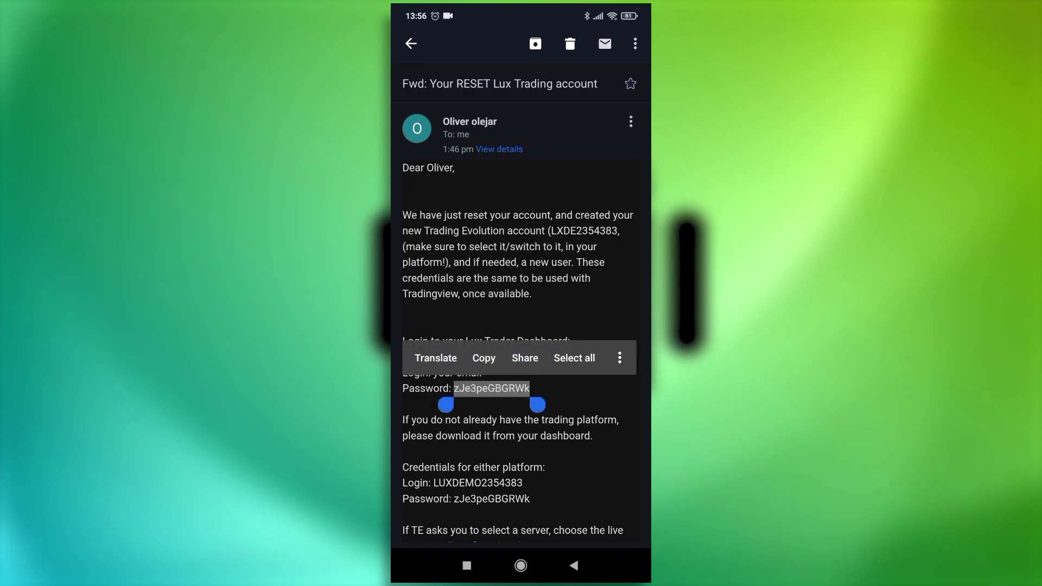
left_click(484, 357)
left_click(466, 566)
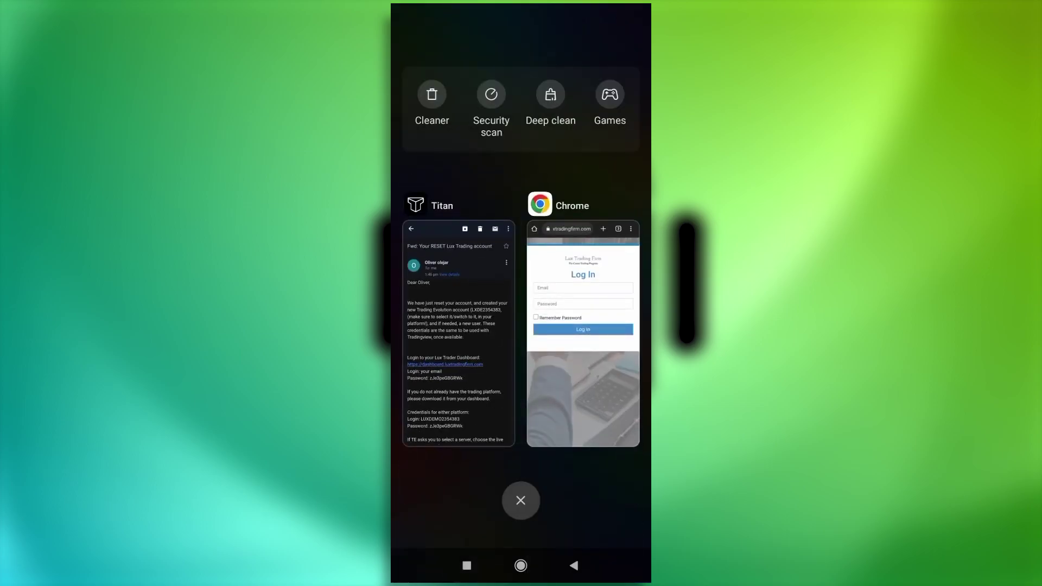
left_click(583, 334)
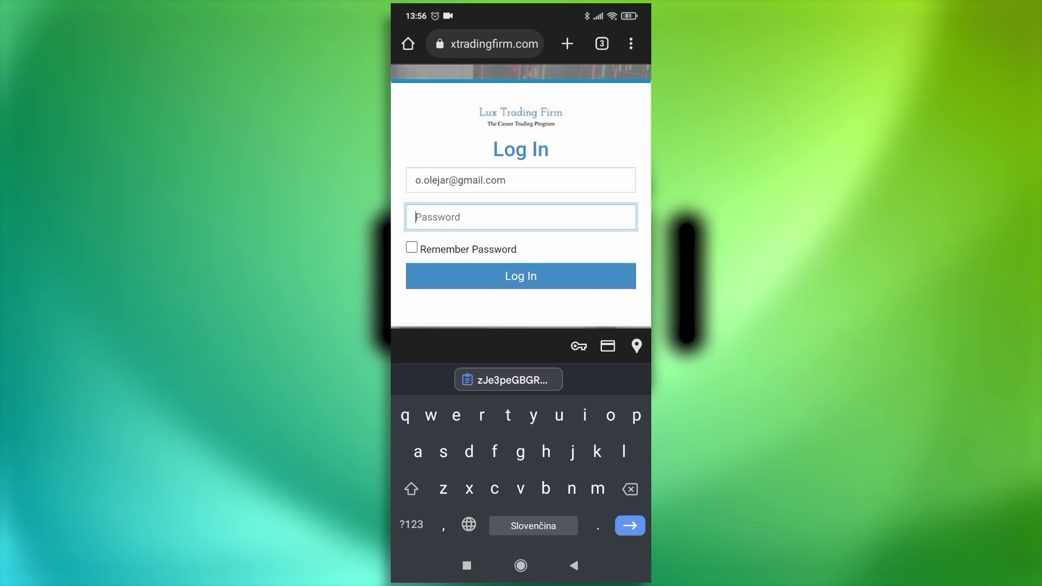
left_click(415, 218)
left_click(426, 186)
left_click(521, 276)
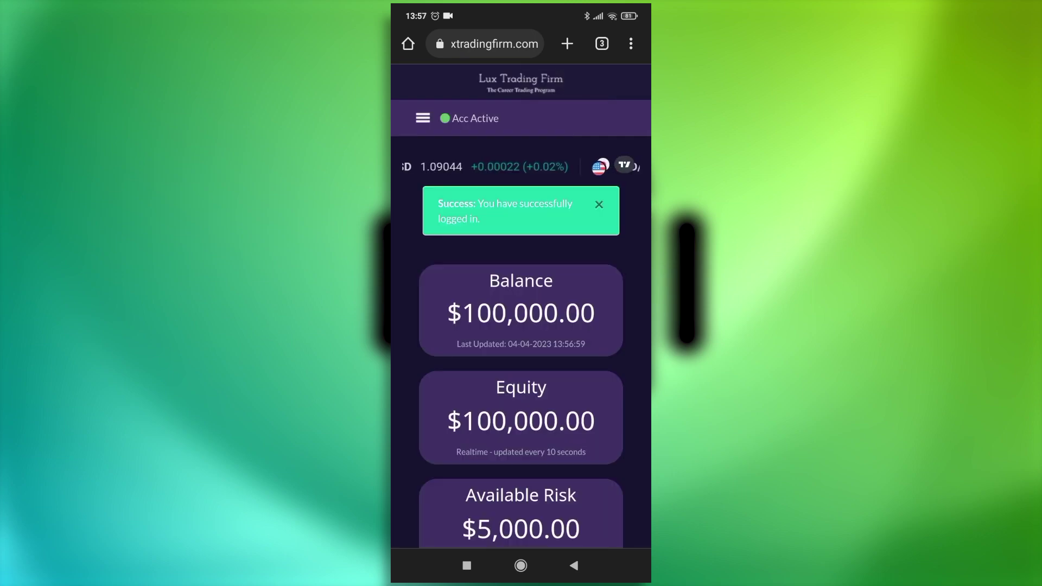
Open the TraderEvolution Android download from the dashboard, install Afterprime from Google Play and launch it.
left_click(423, 117)
scroll(521, 286, "down", 2)
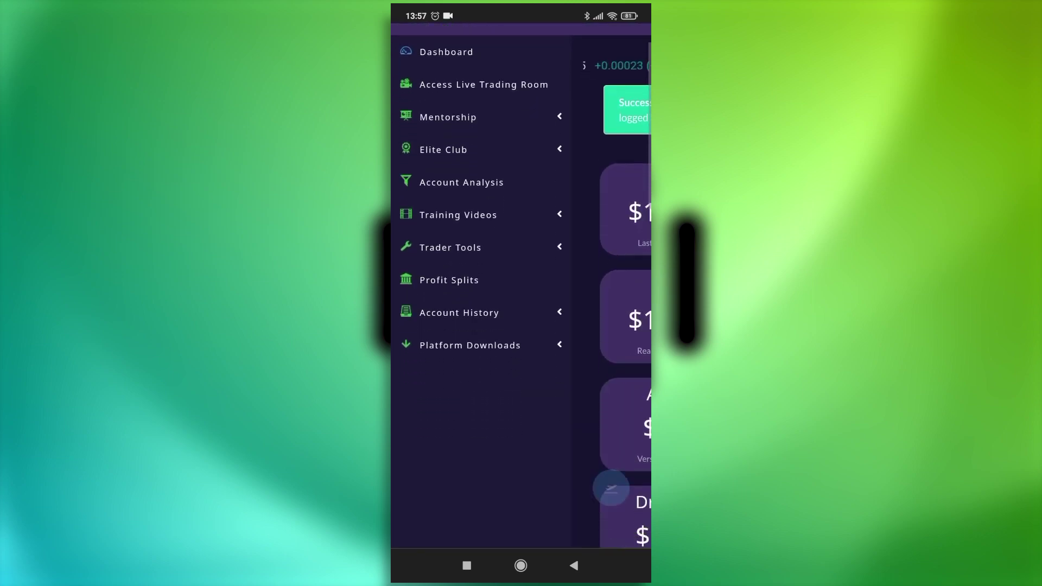
left_click(470, 336)
scroll(481, 336, "down", 4)
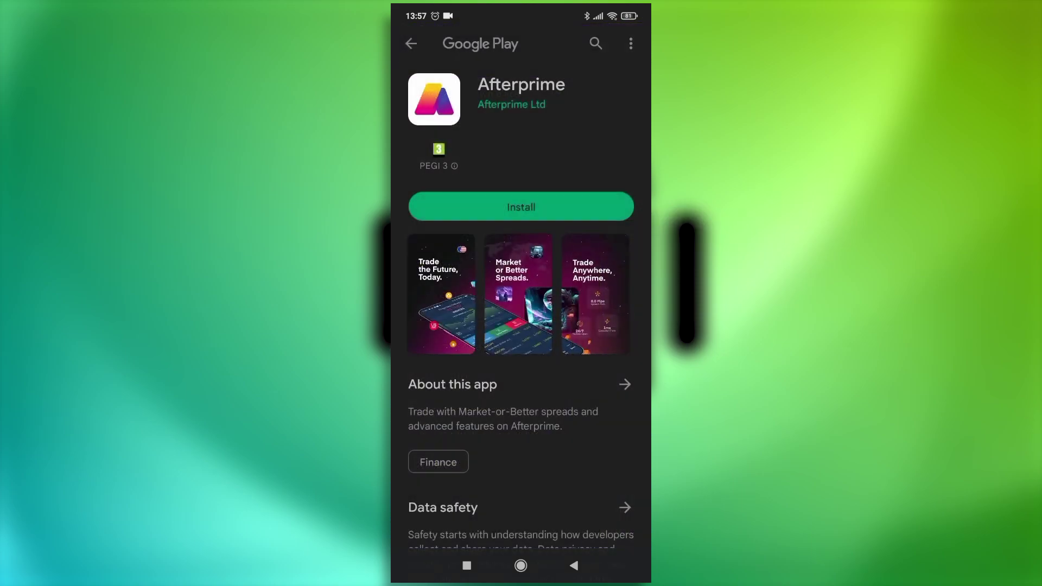
left_click(521, 207)
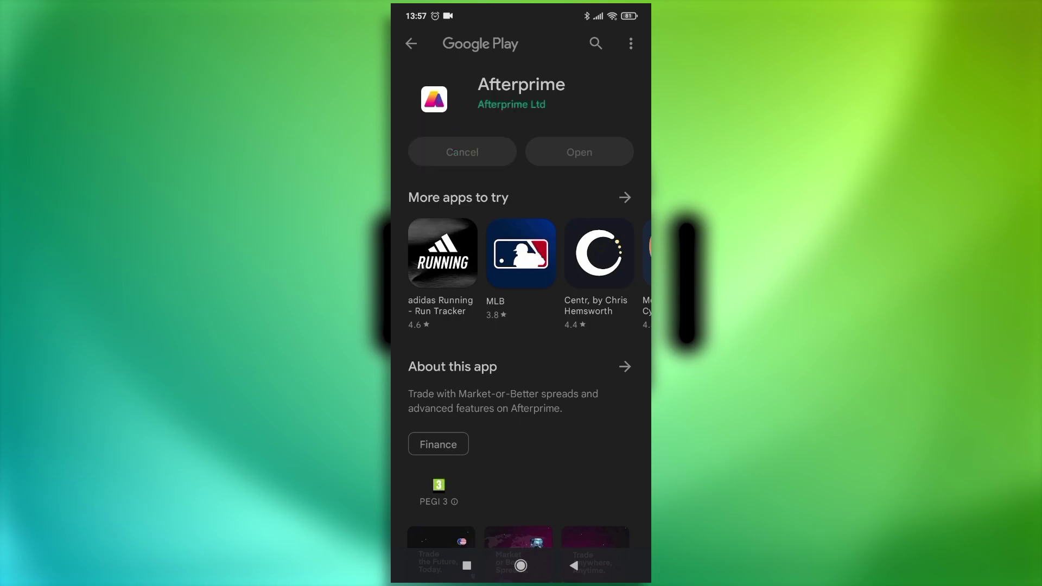
left_click(580, 152)
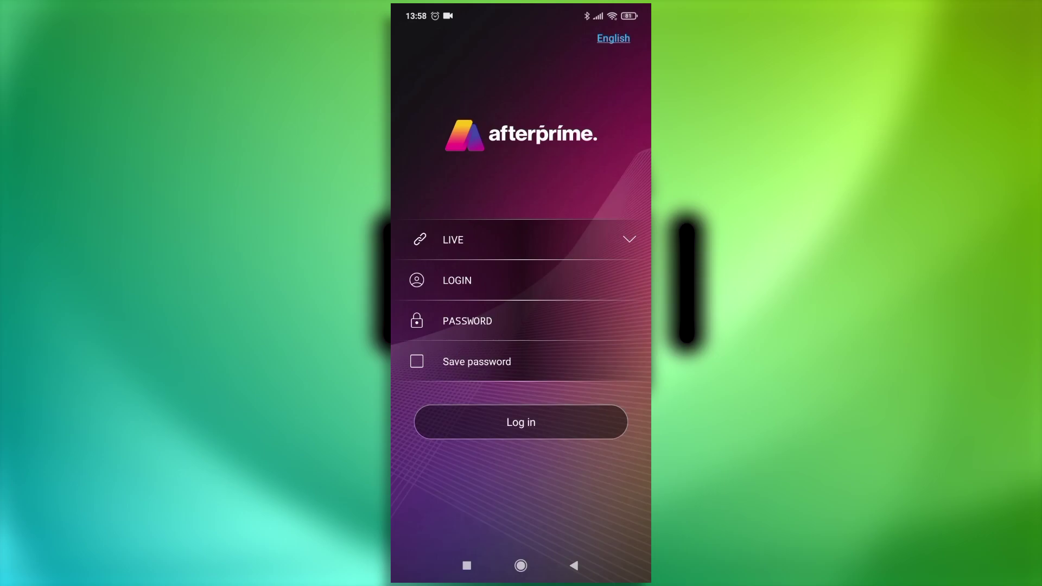
Fill in Afterprime's login and password on the Android phone with the platform credentials from the account email, keeping the LIVE server.
left_click(466, 566)
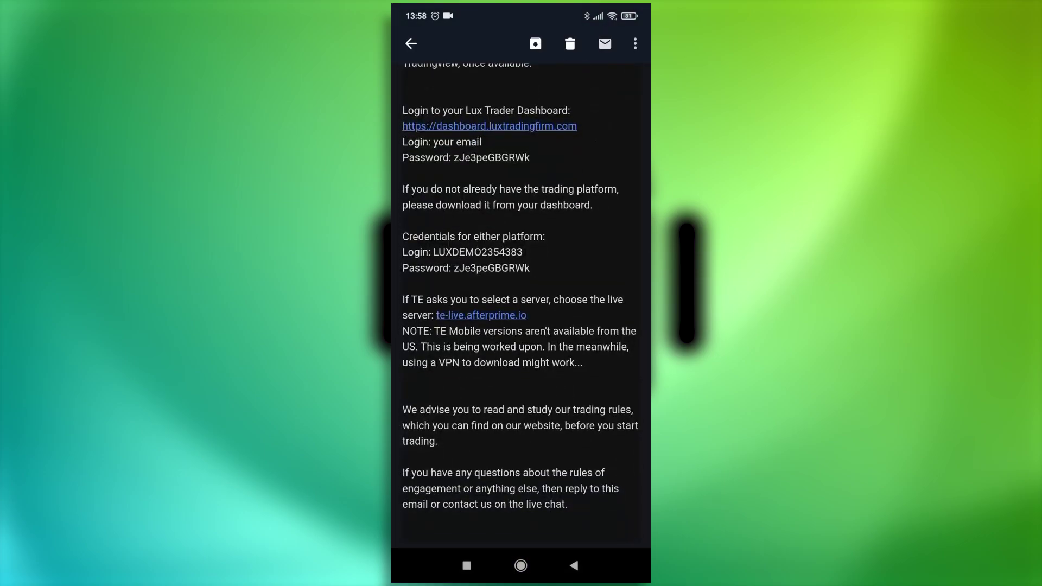
double_click(478, 253)
left_click(425, 222)
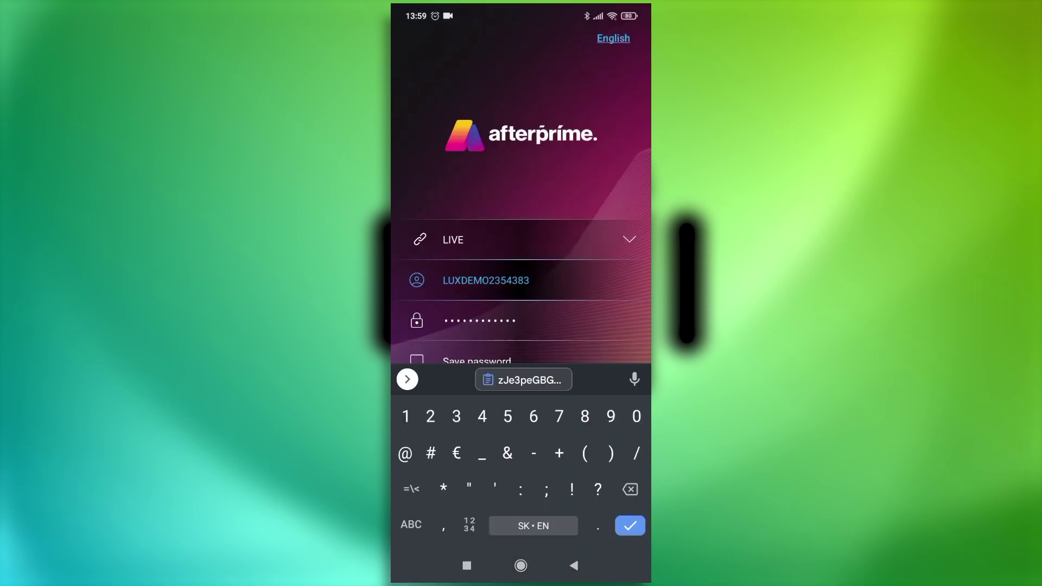
left_click(630, 525)
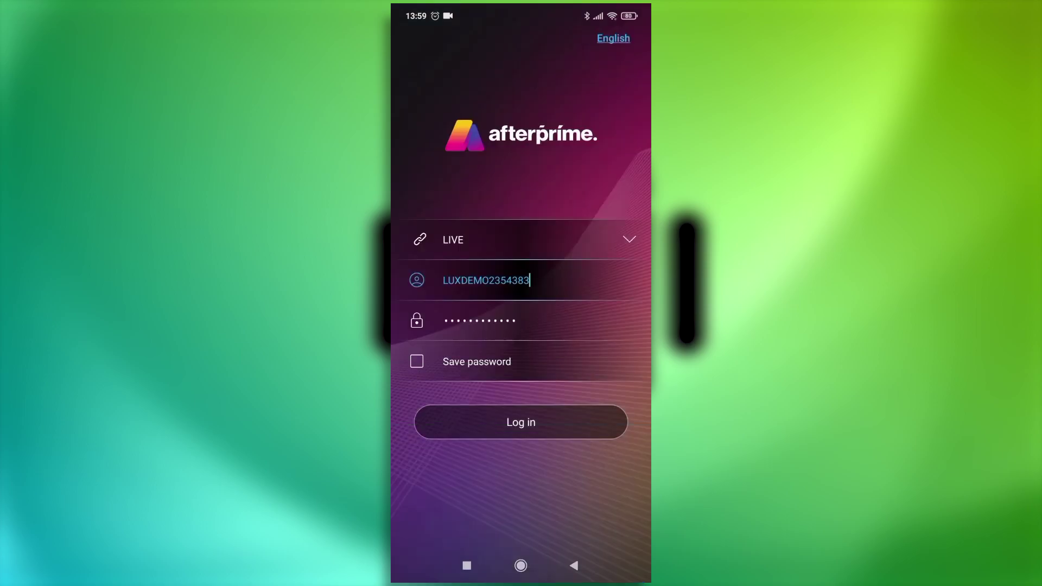
Log in to the Afterprime Android app with the credentials already filled in.
left_click(521, 422)
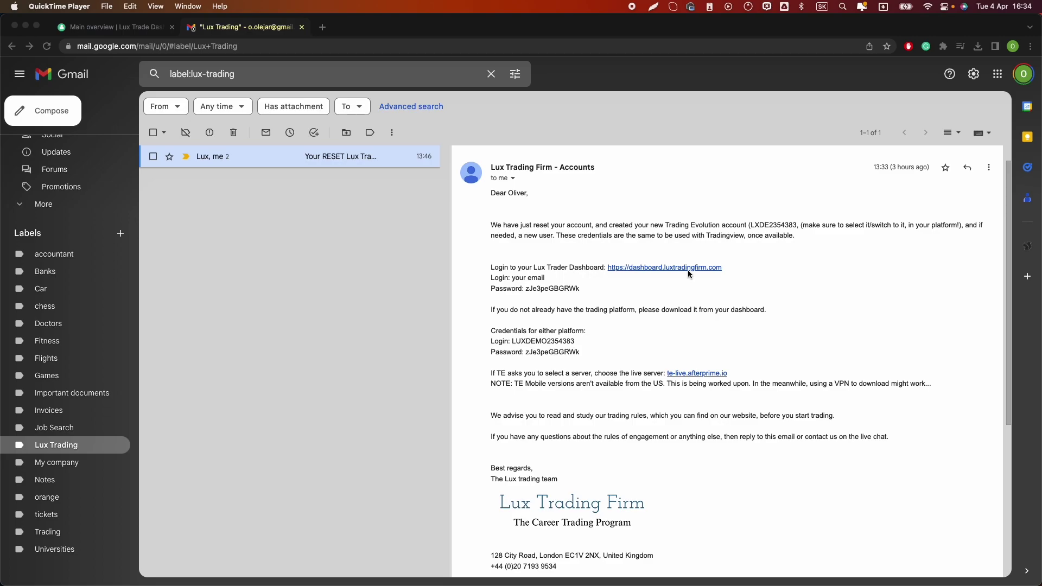
Open the Lux Trader Dashboard from the link in the account email and launch TE WebTrader from the platform downloads.
left_click(724, 269)
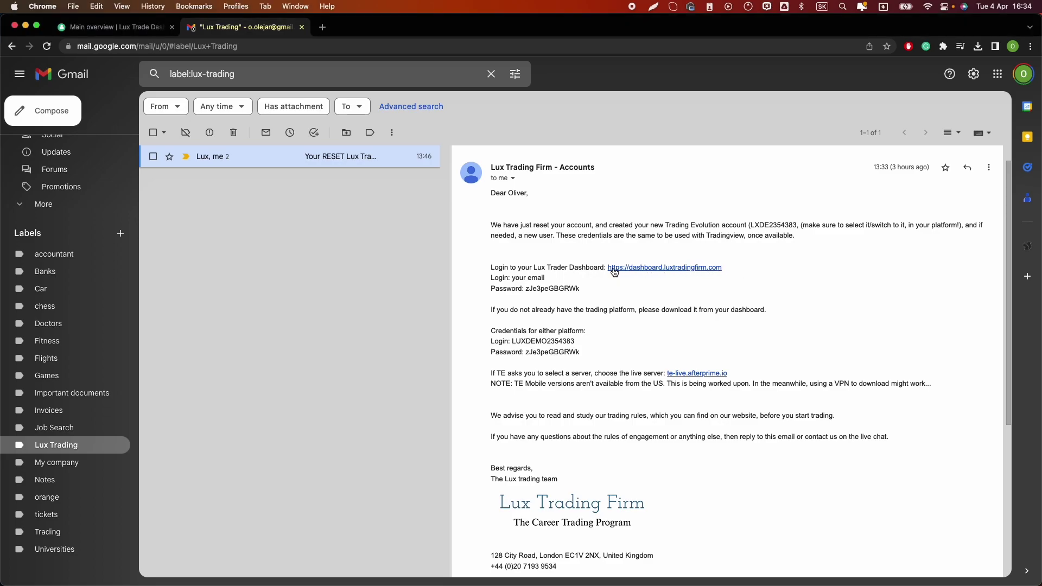
left_click(710, 269)
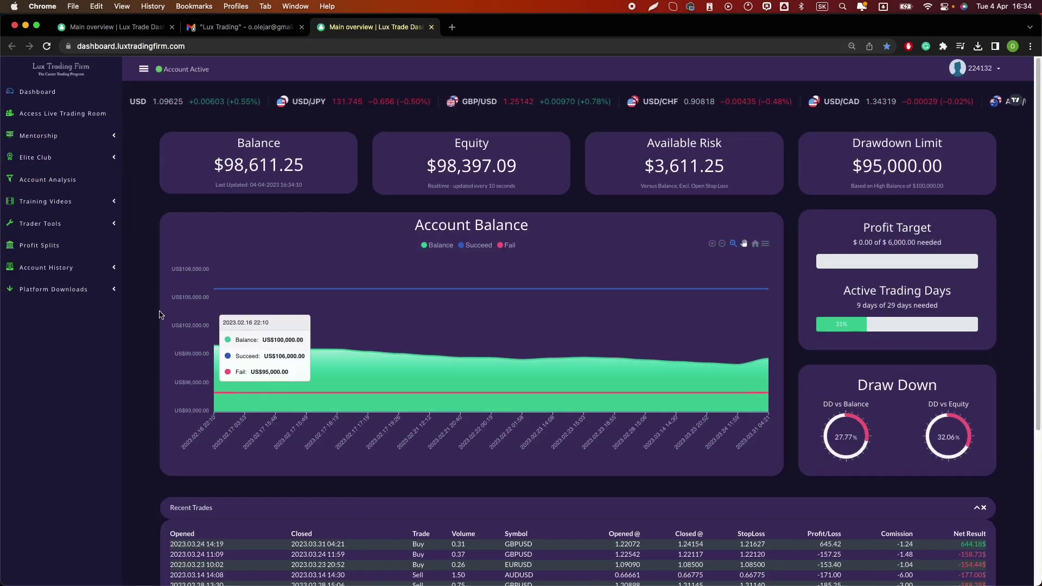
left_click(114, 289)
scroll(114, 291, "down", 3)
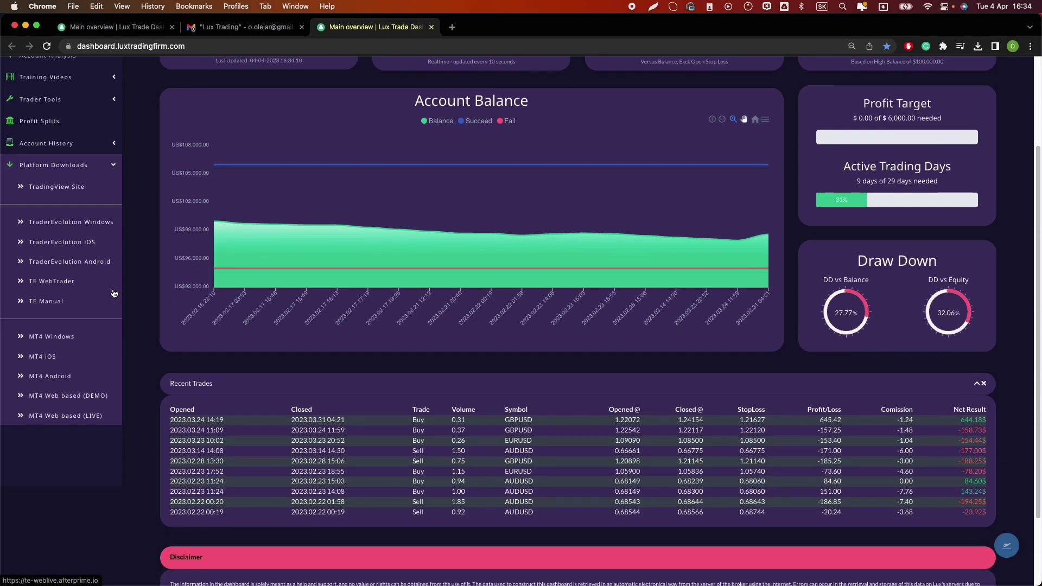
left_click(42, 282)
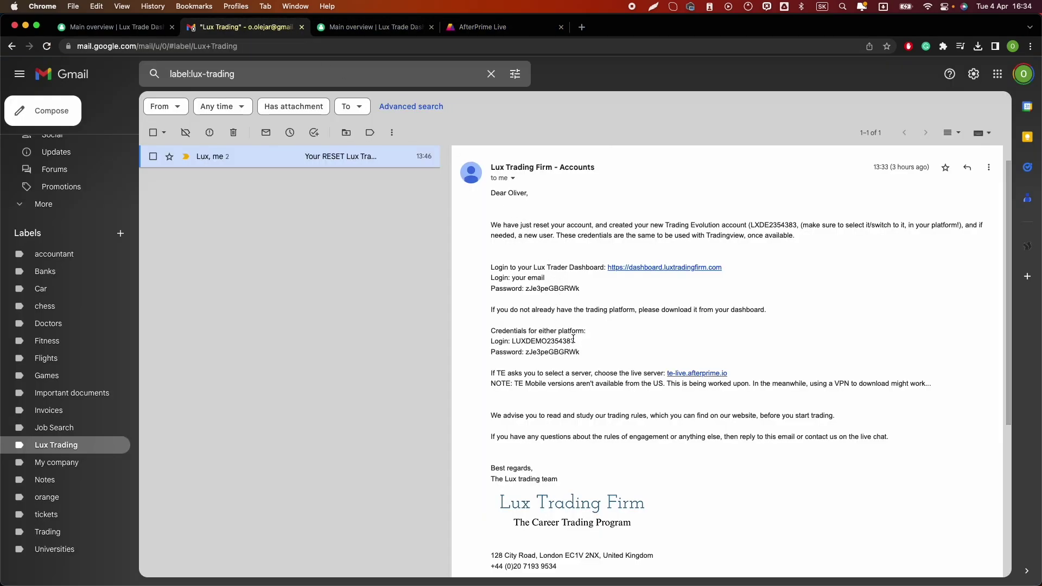
Log in to the Afterprime web platform with the platform login and password from the account email, and dismiss the introductory tour.
left_click_drag(576, 341, 512, 336)
key("super+c")
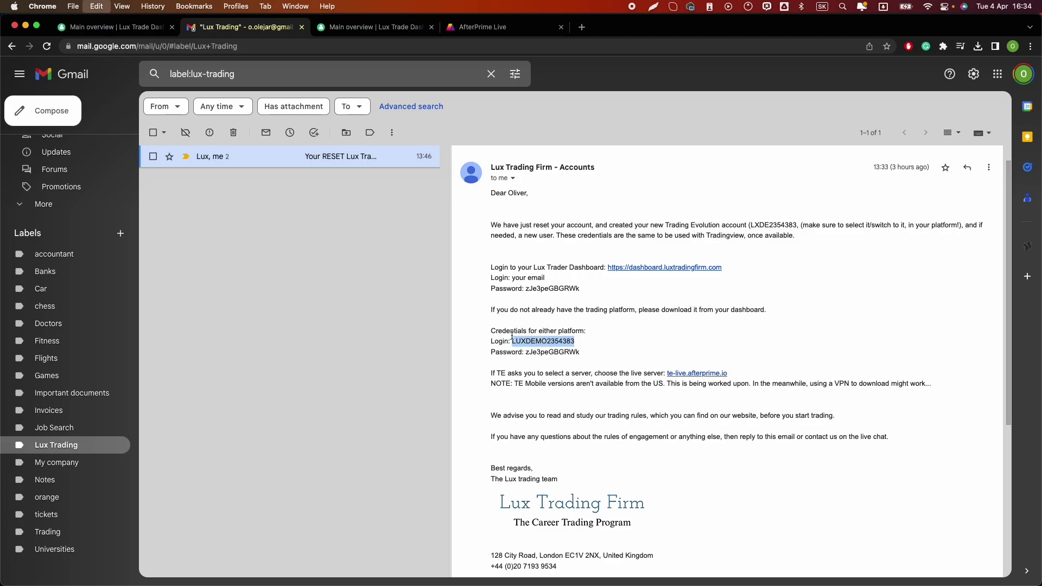
left_click(483, 27)
left_click(491, 300)
key("super+v")
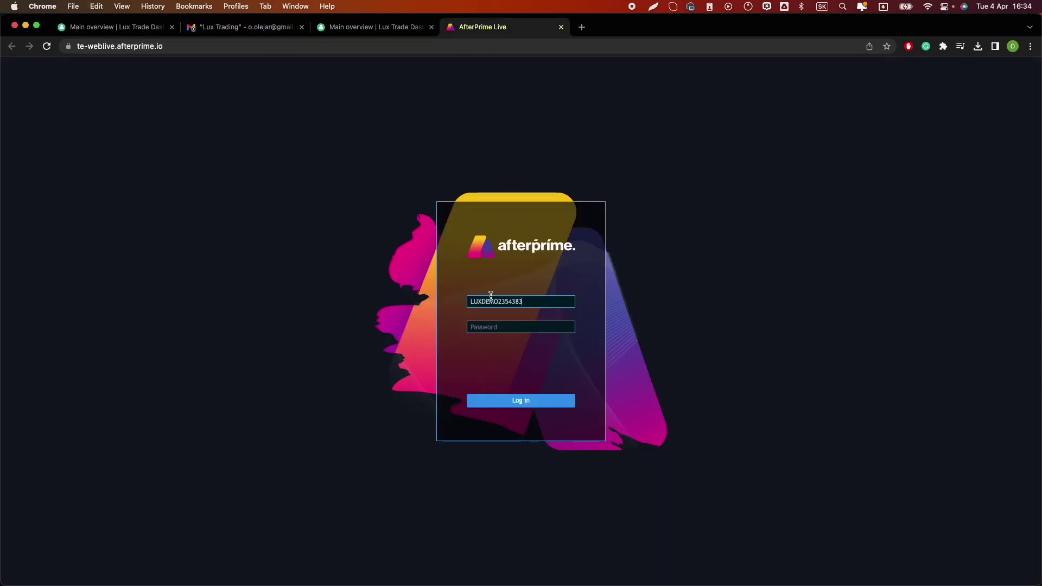
left_click(524, 406)
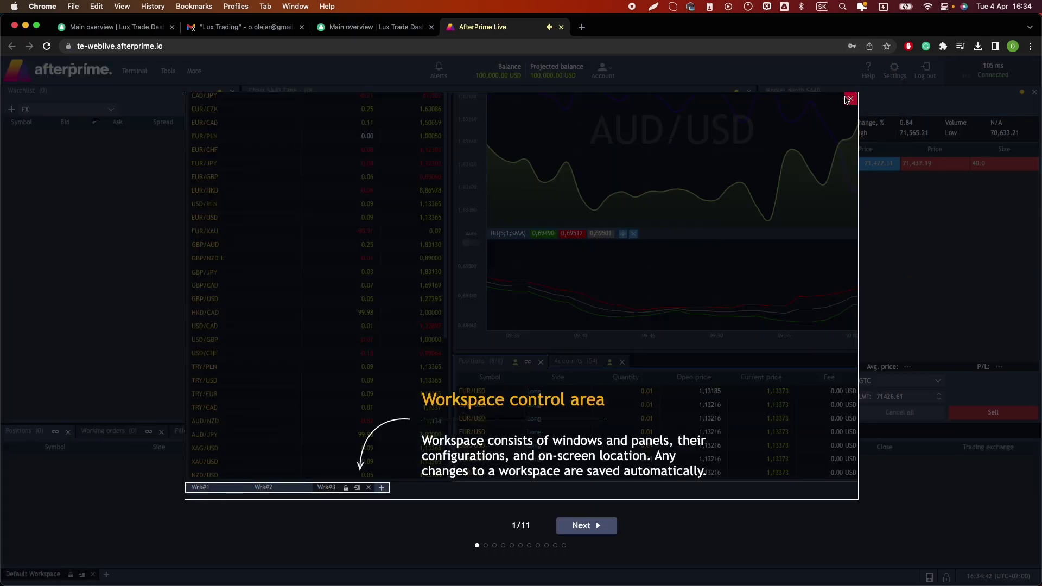
left_click(850, 98)
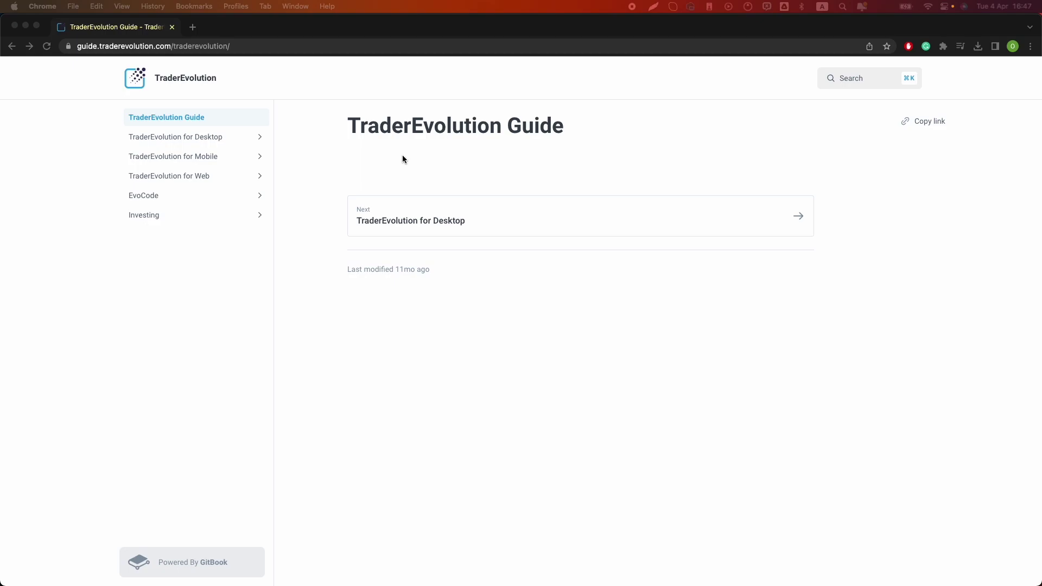
In the TraderEvolution Guide, open the Order entry article under Trading panels for Web and read it through.
left_click(292, 146)
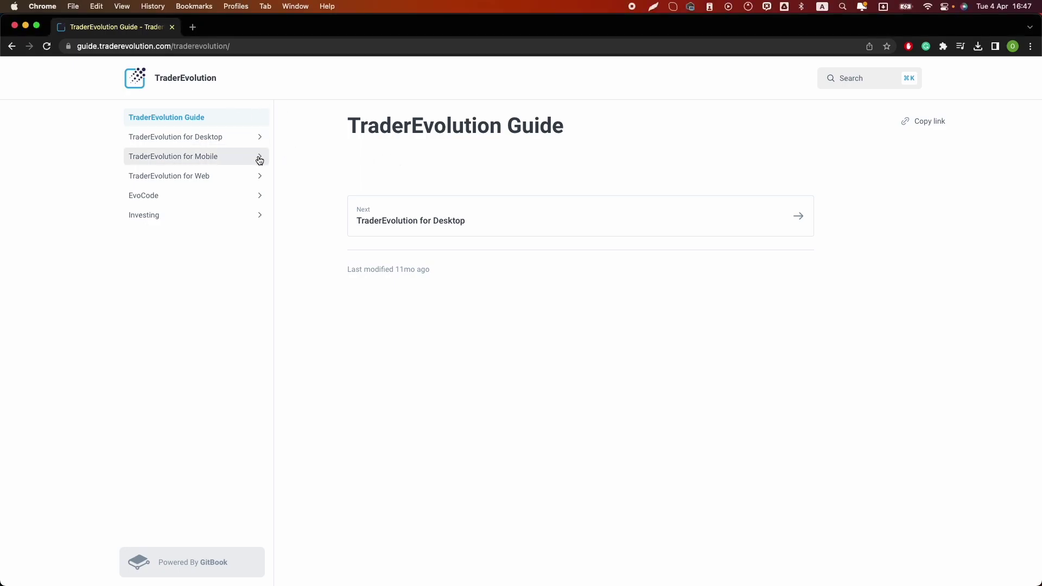
left_click(210, 178)
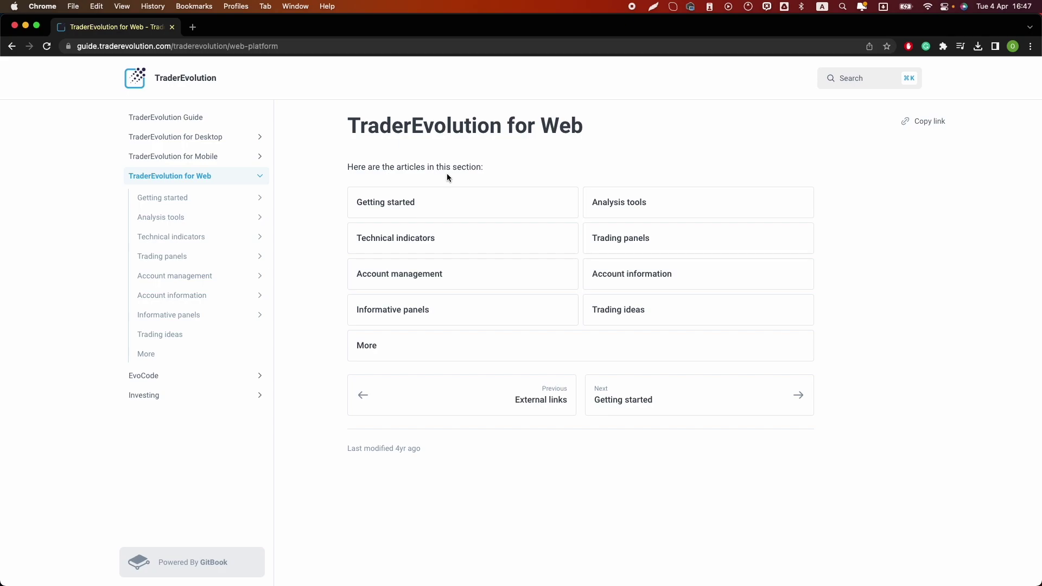
left_click(624, 242)
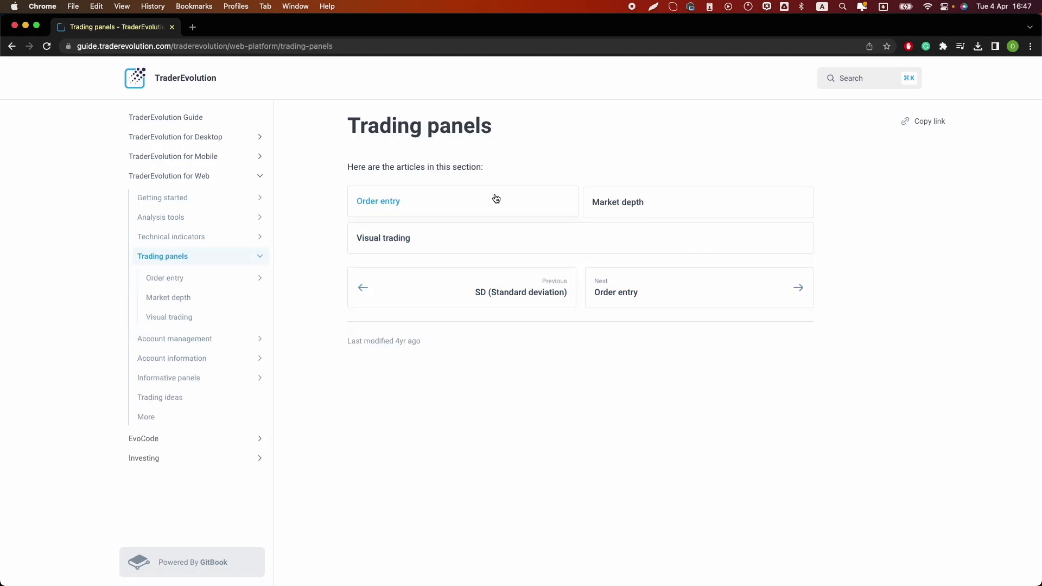
left_click(383, 206)
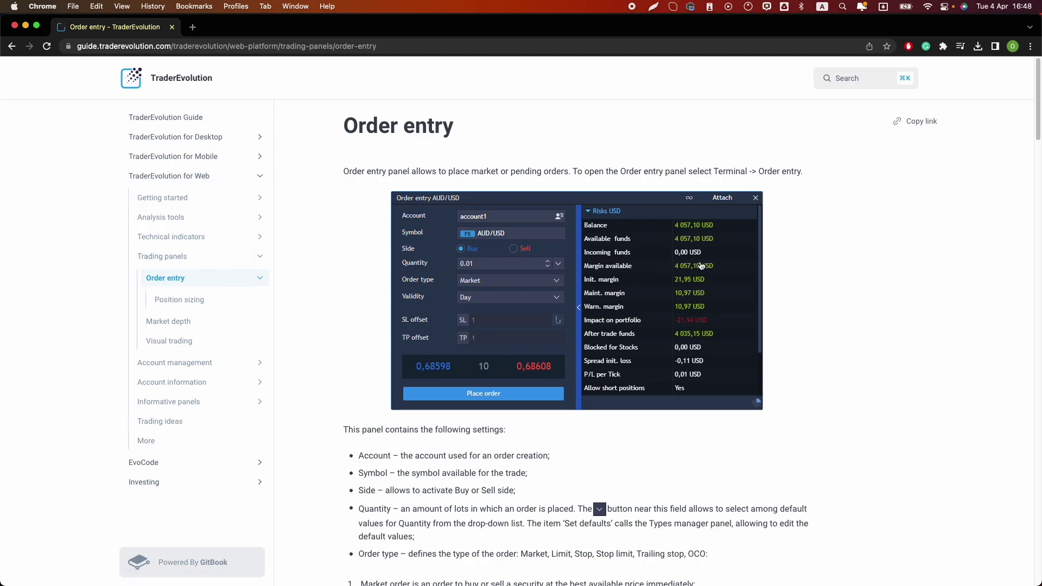
scroll(793, 243, "down", 1)
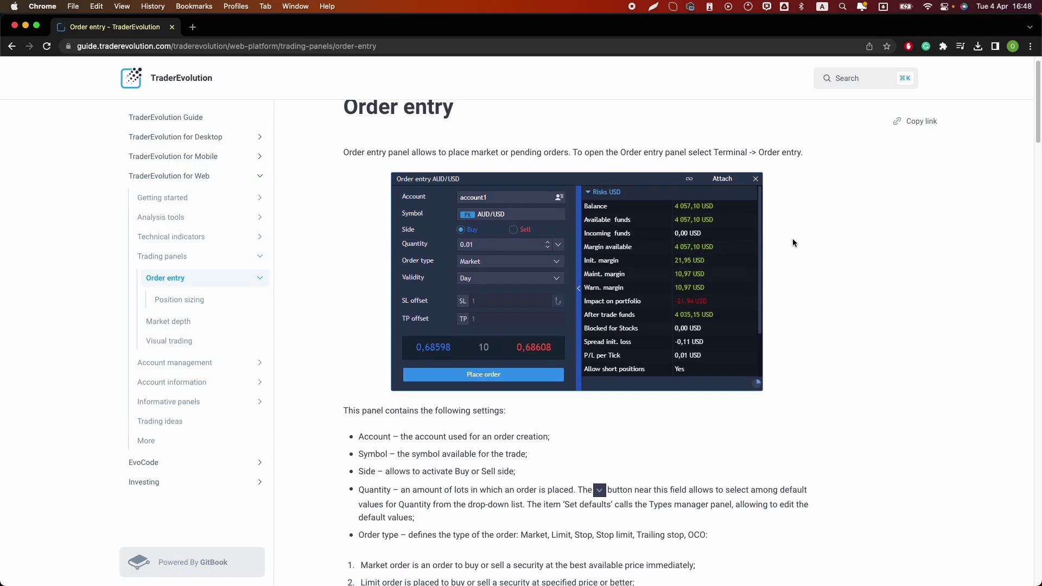
scroll(792, 243, "down", 10)
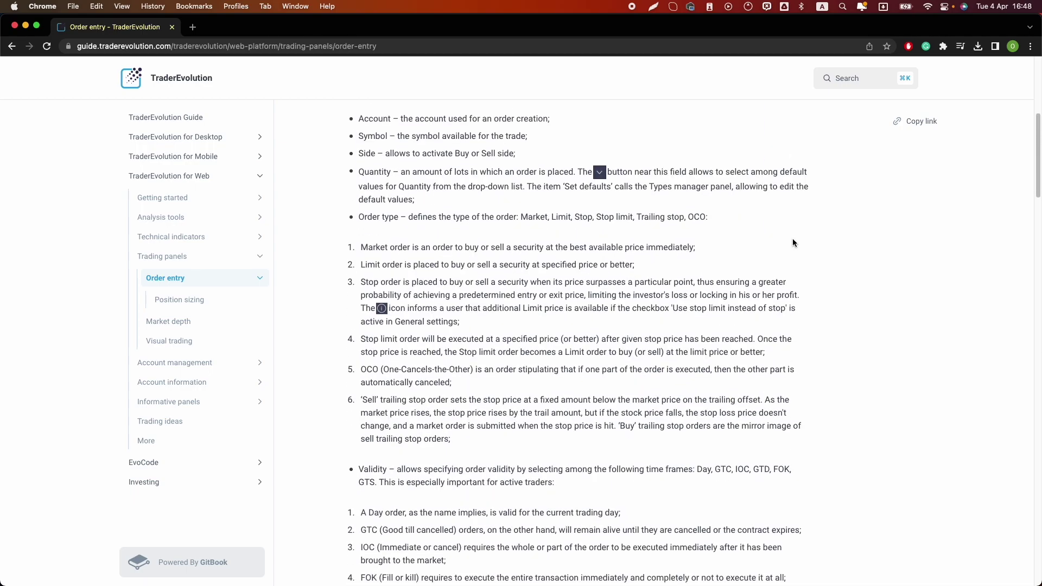
scroll(792, 242, "down", 15)
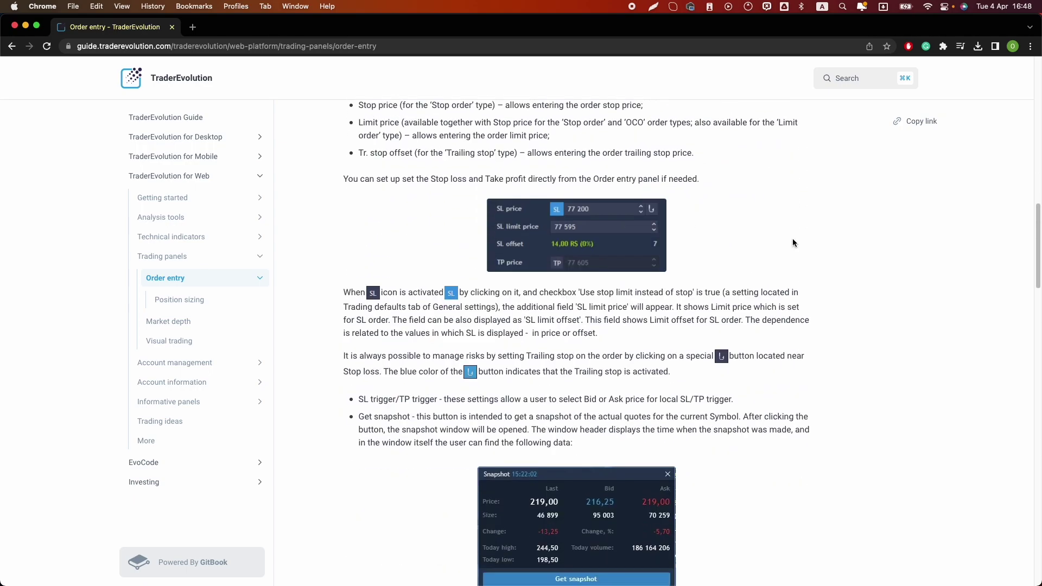
scroll(793, 243, "down", 16)
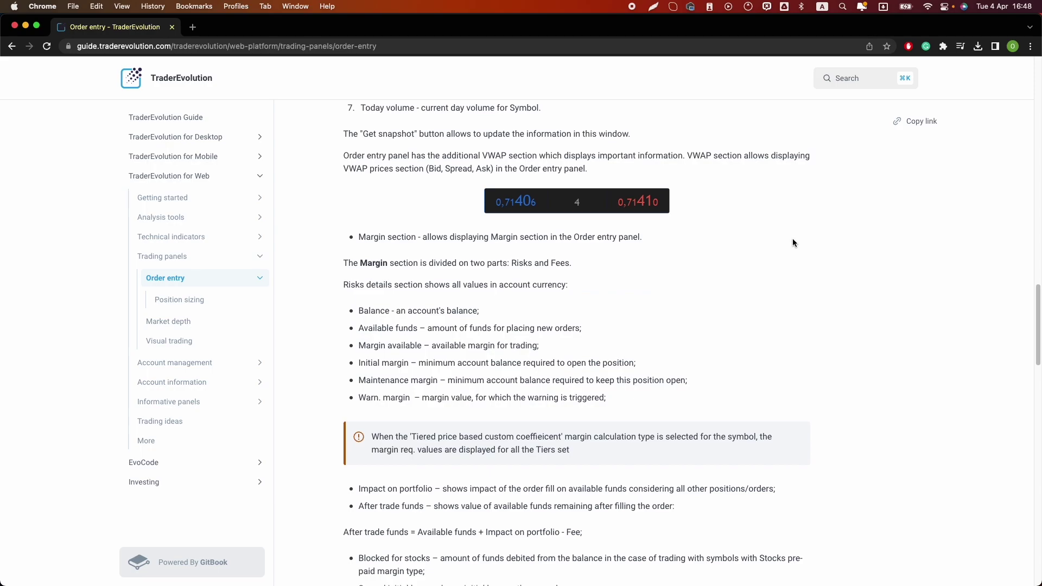
scroll(793, 243, "down", 18)
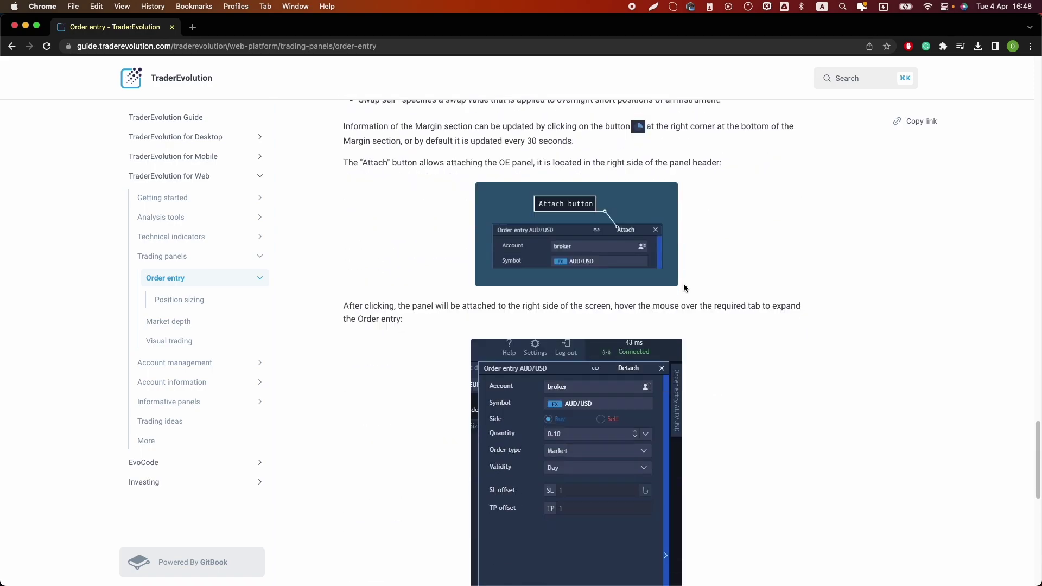
scroll(682, 283, "down", 10)
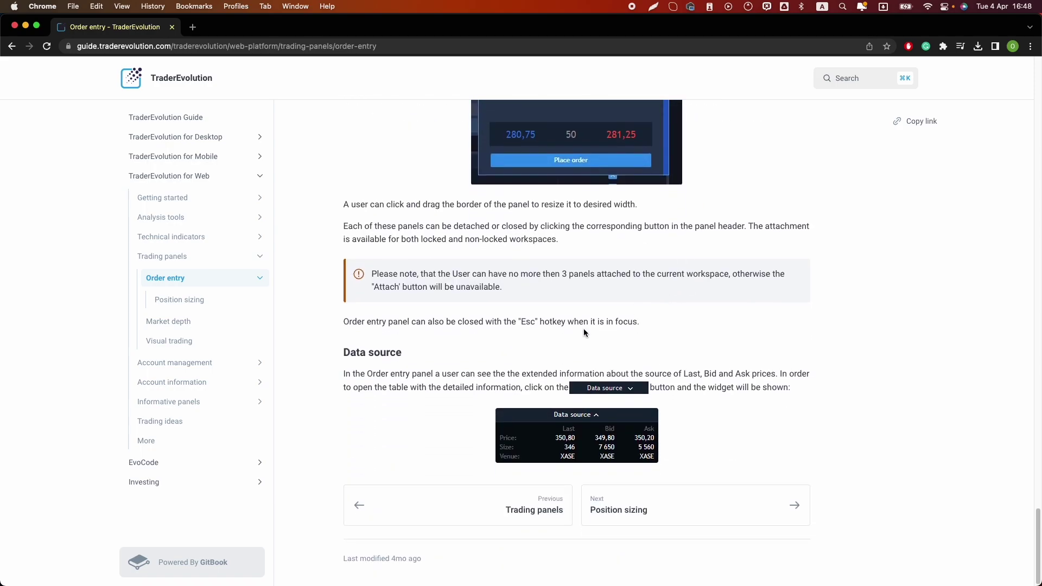
scroll(308, 292, "up", 15)
Open the Chart Preferences article in the Mac OS desktop guide's Chart analysis tools and read through its Style, View, Scale and Trading sections.
left_click(260, 138)
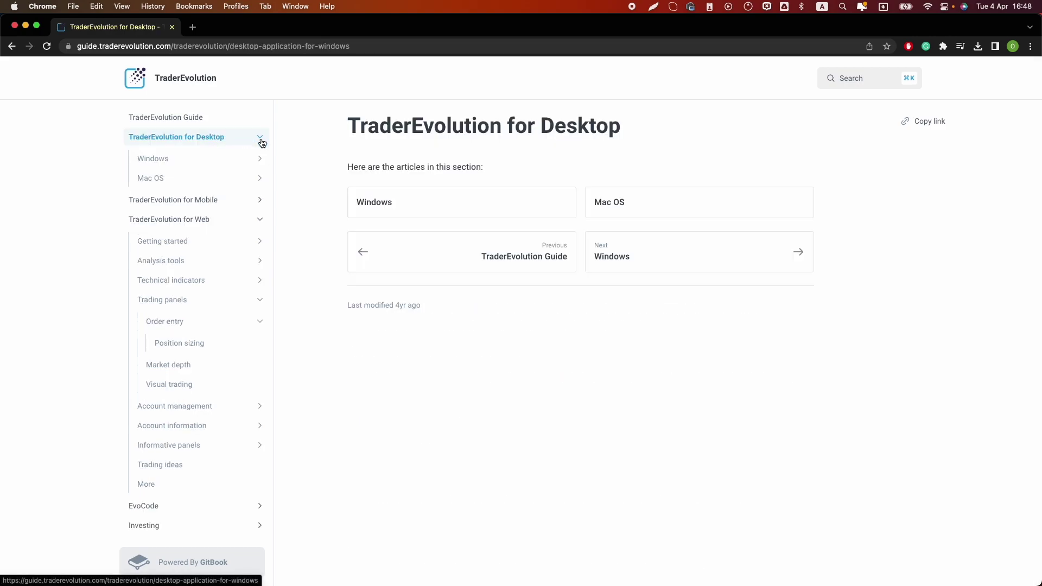
left_click(666, 206)
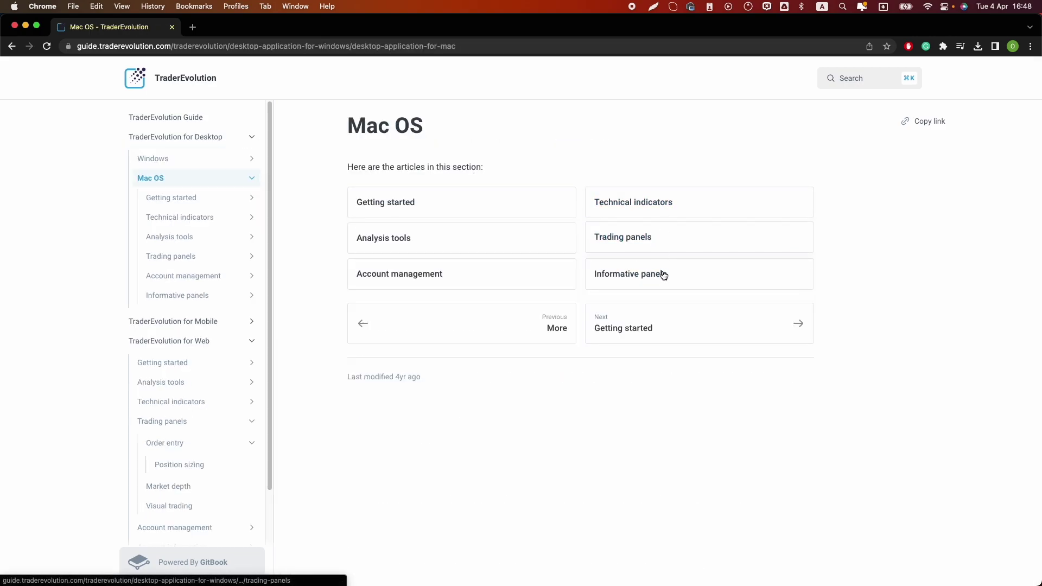
left_click(402, 242)
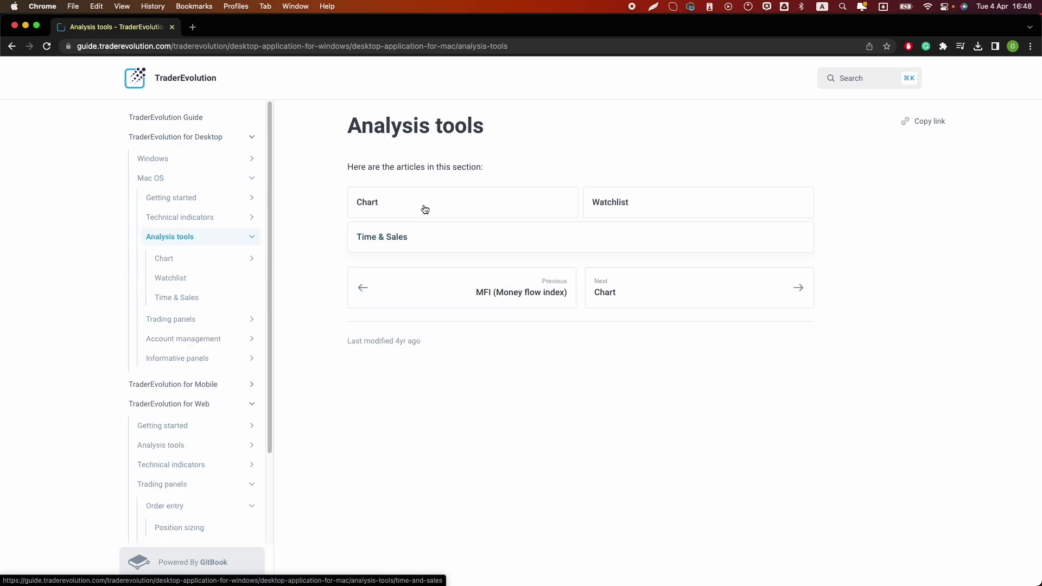
left_click(426, 208)
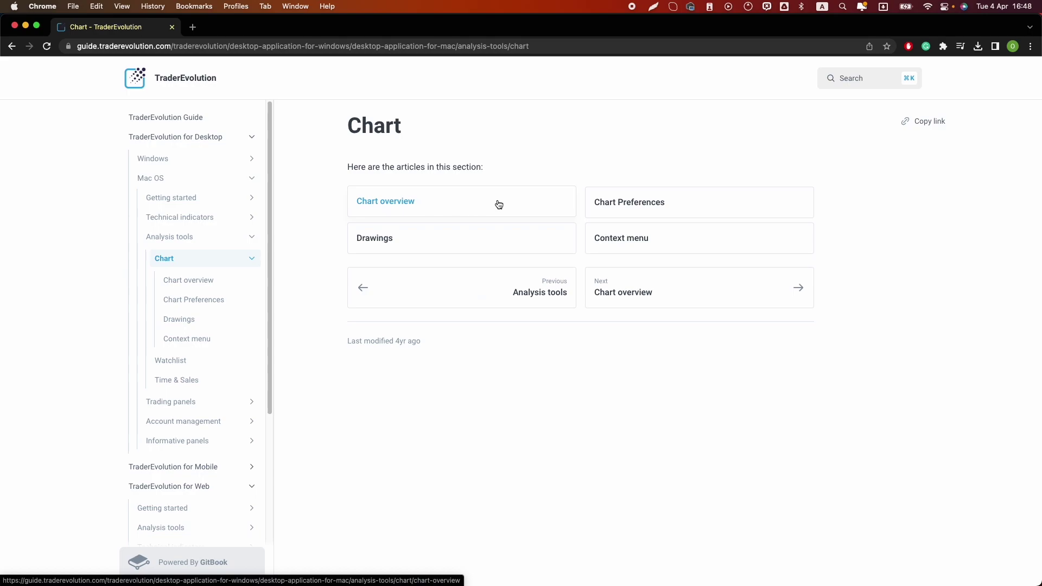
left_click(644, 202)
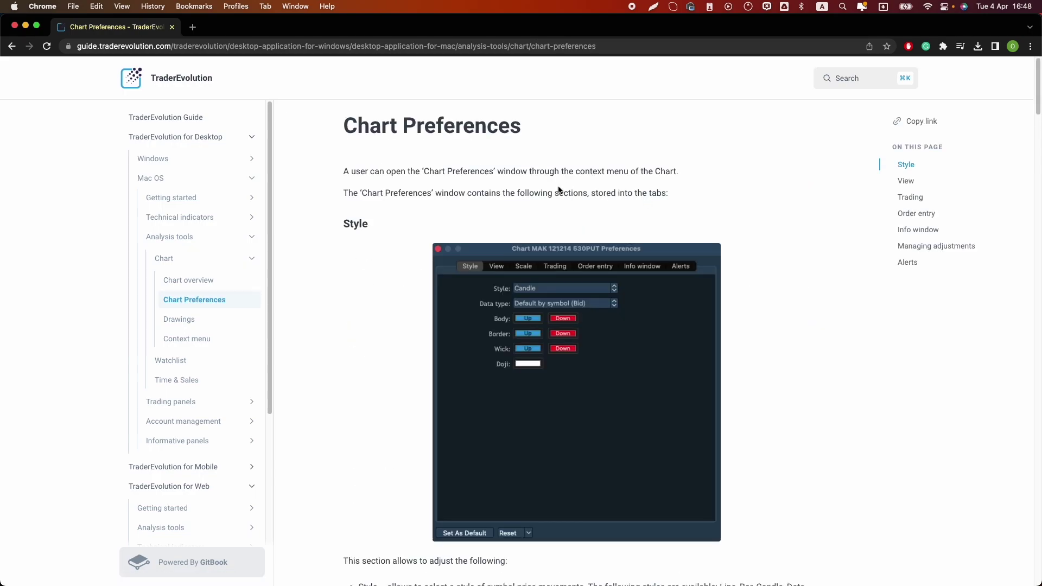
scroll(558, 187, "down", 7)
scroll(559, 189, "down", 5)
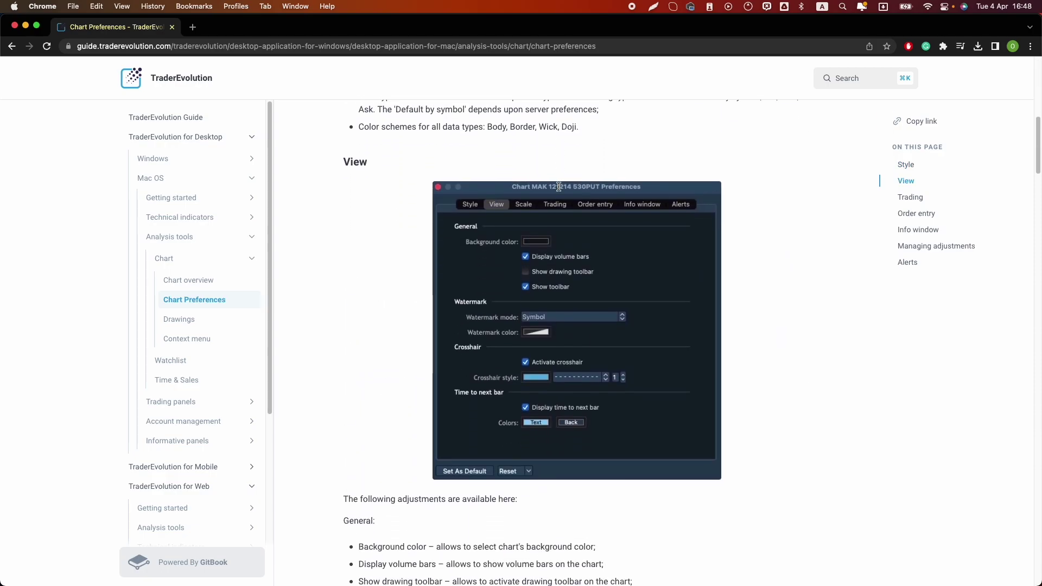
scroll(565, 299, "down", 1)
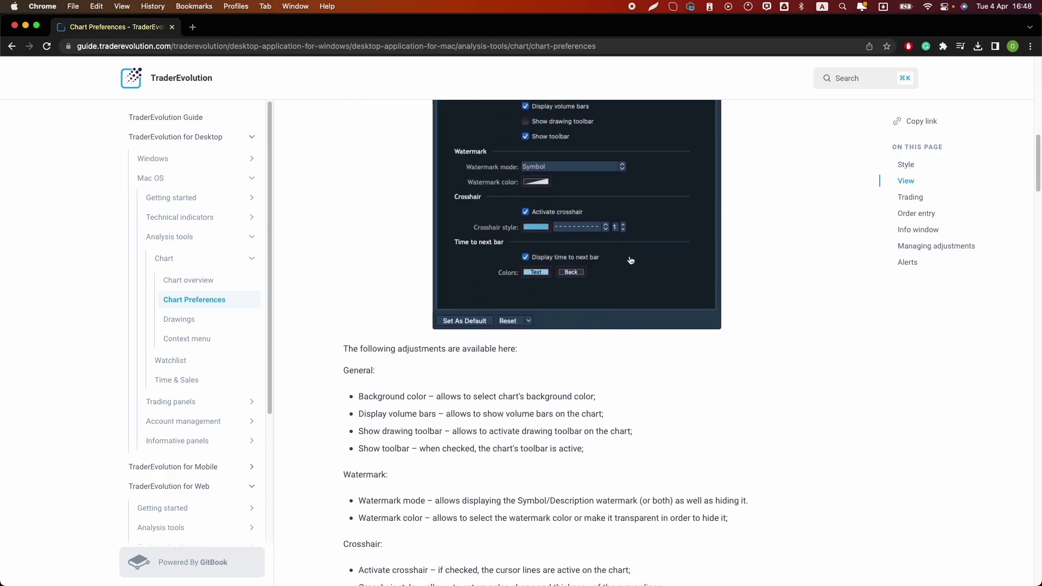
scroll(614, 250, "up", 2)
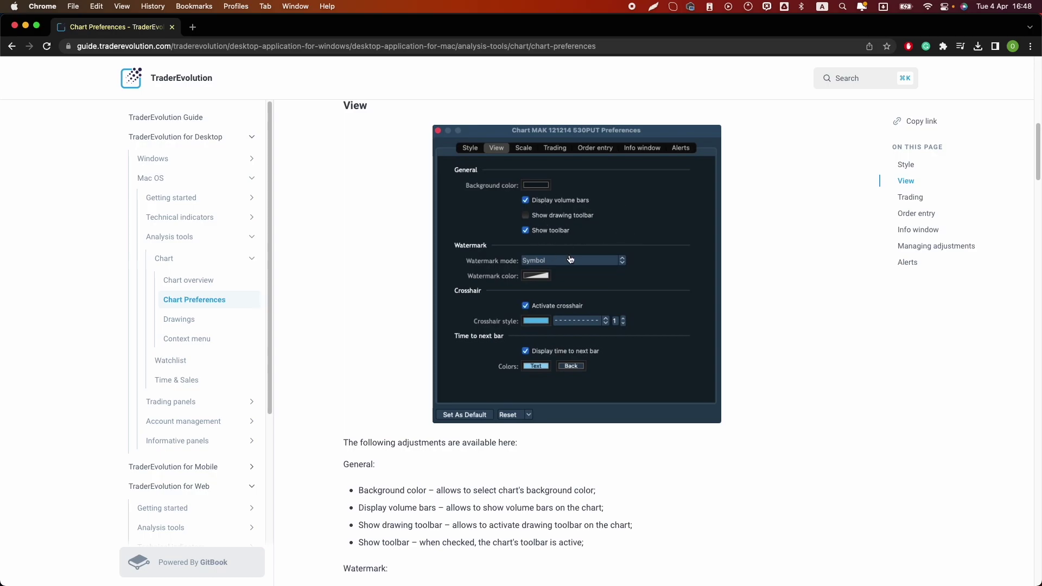
scroll(689, 336, "down", 10)
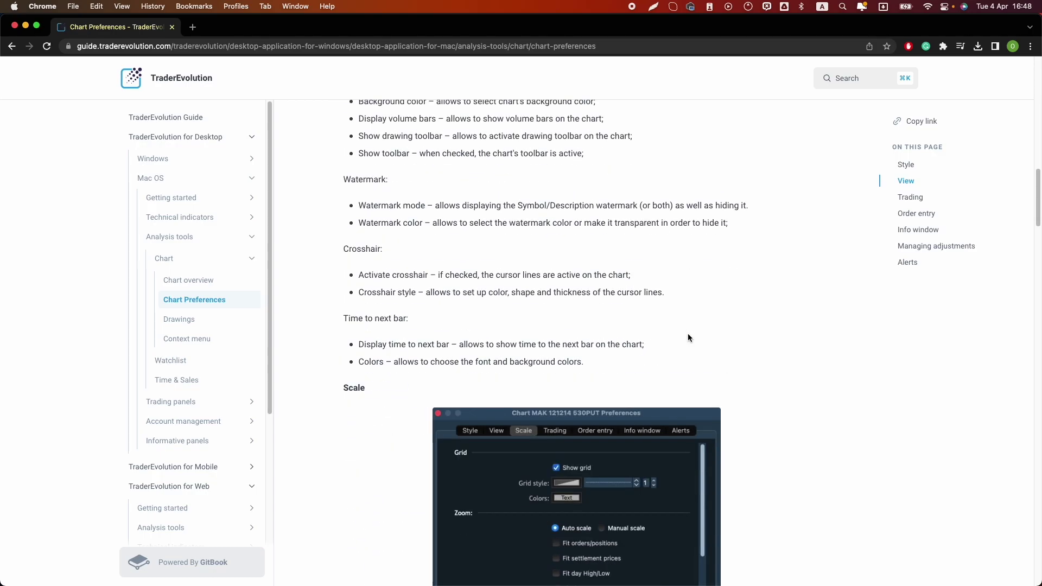
scroll(689, 334, "down", 15)
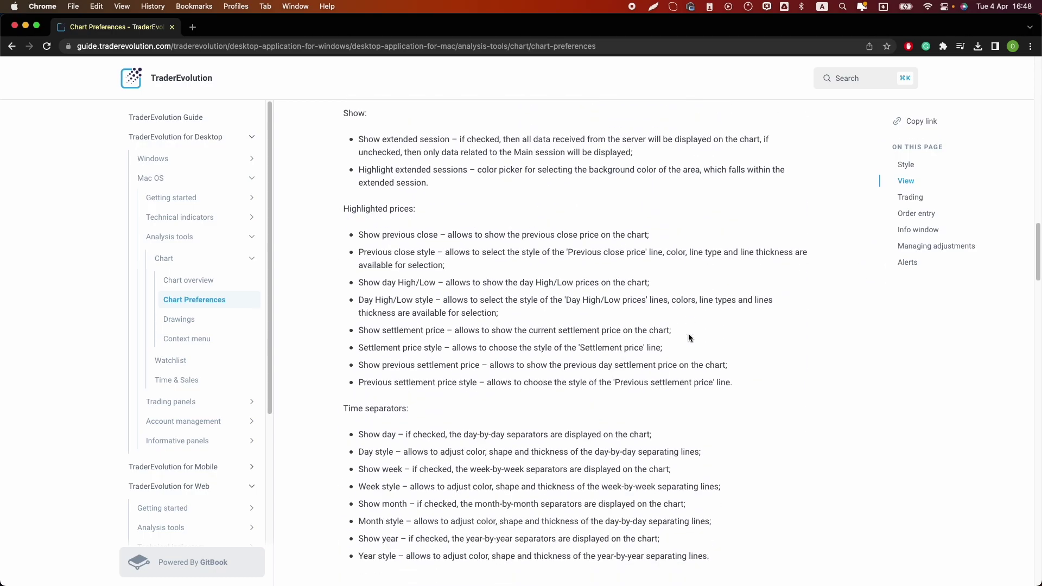
scroll(688, 337, "down", 16)
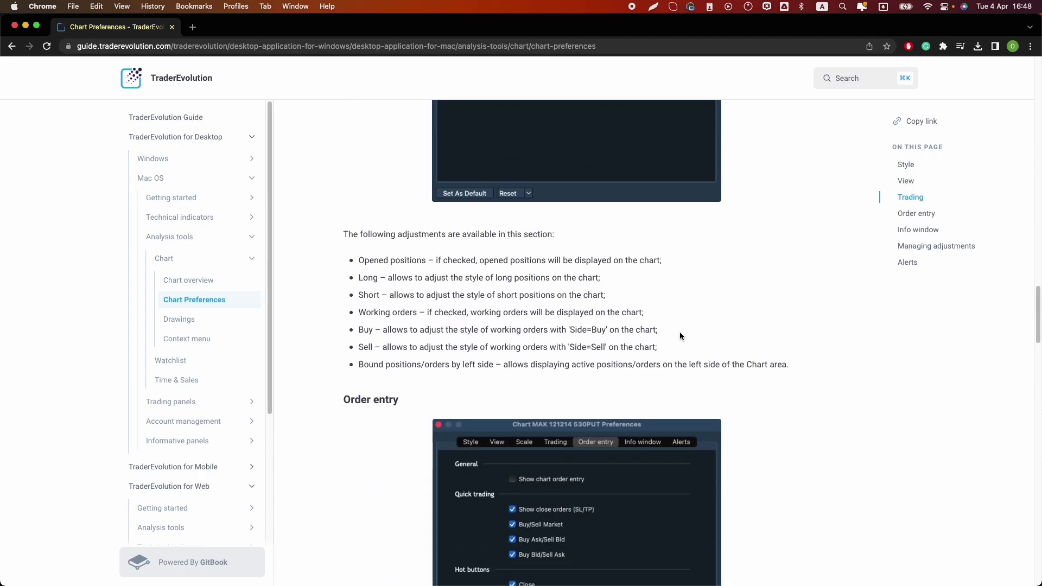